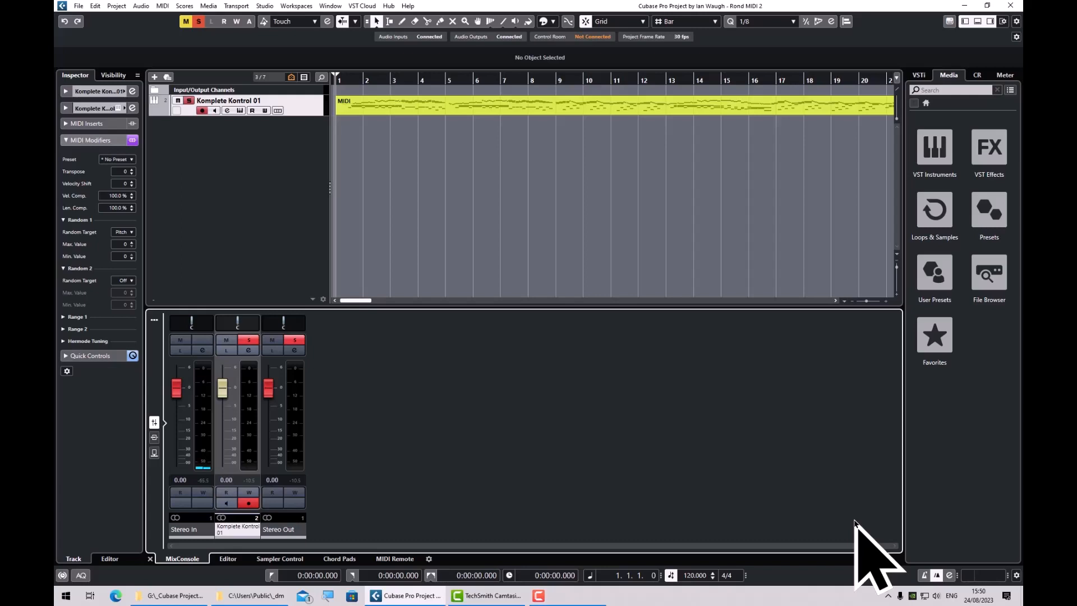
Play the Komplete Kontrol 01 track, return to the start and open its MIDI part in the Key Editor.
key("space")
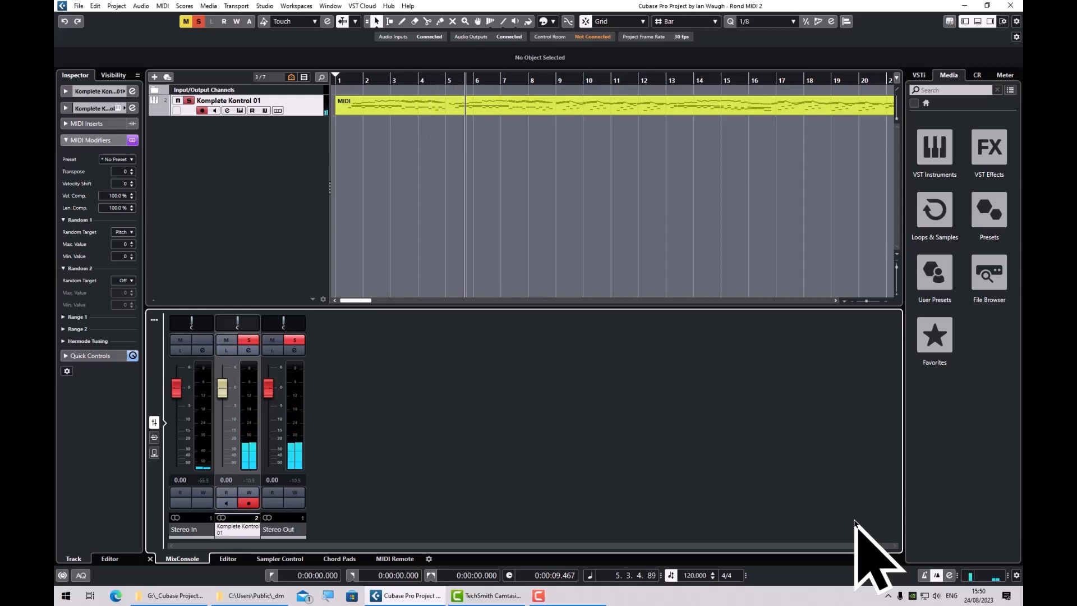
key("Home")
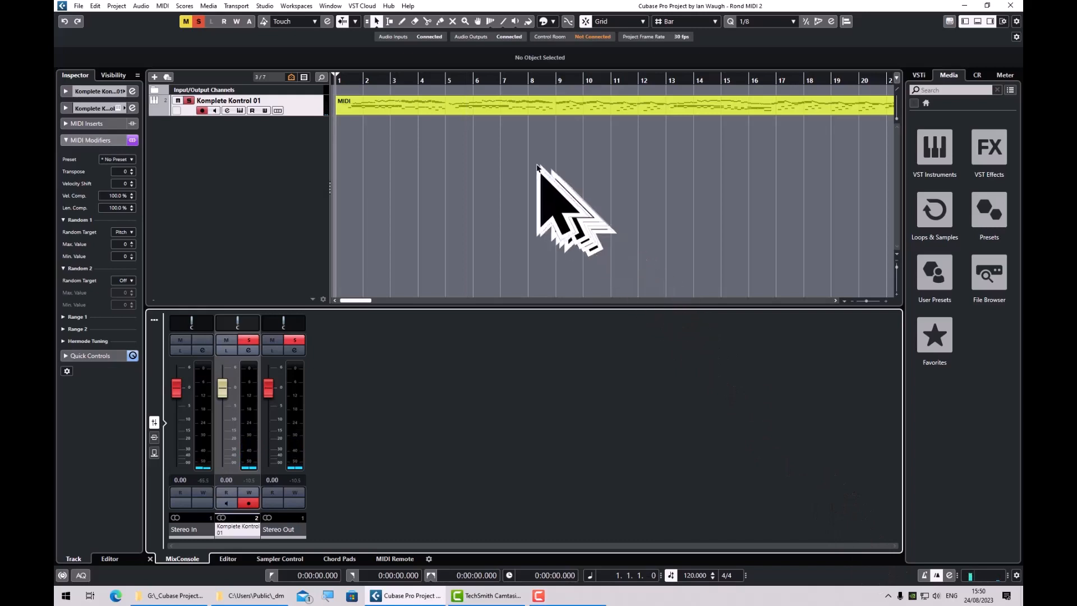
left_click(522, 111)
double_click(522, 111)
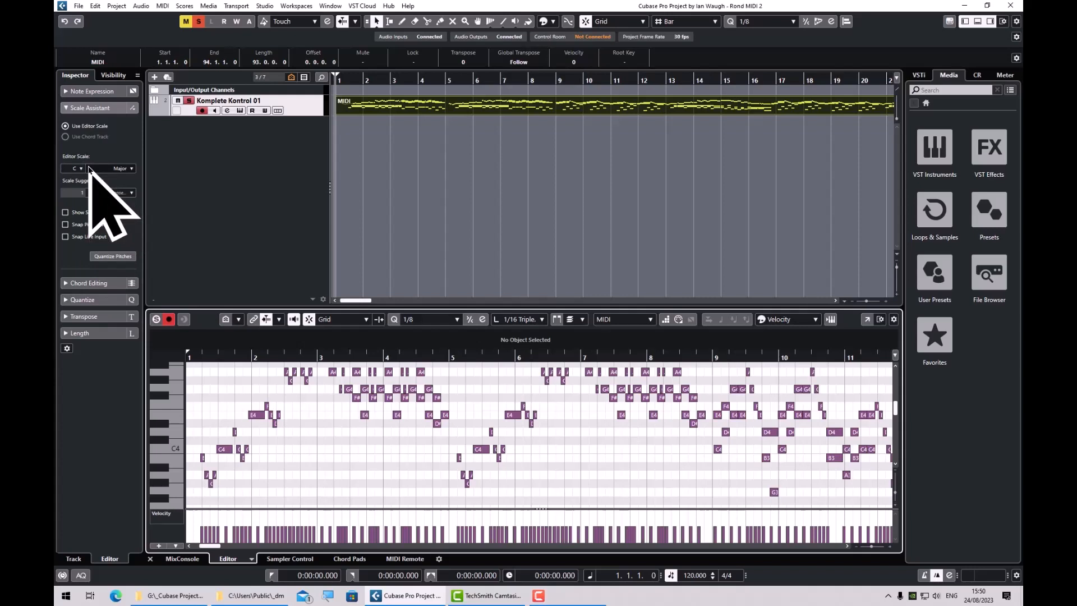
Magnify the screen, show all the Key Editor's Inspector sections and expand Scale Assistant.
key("super+plus")
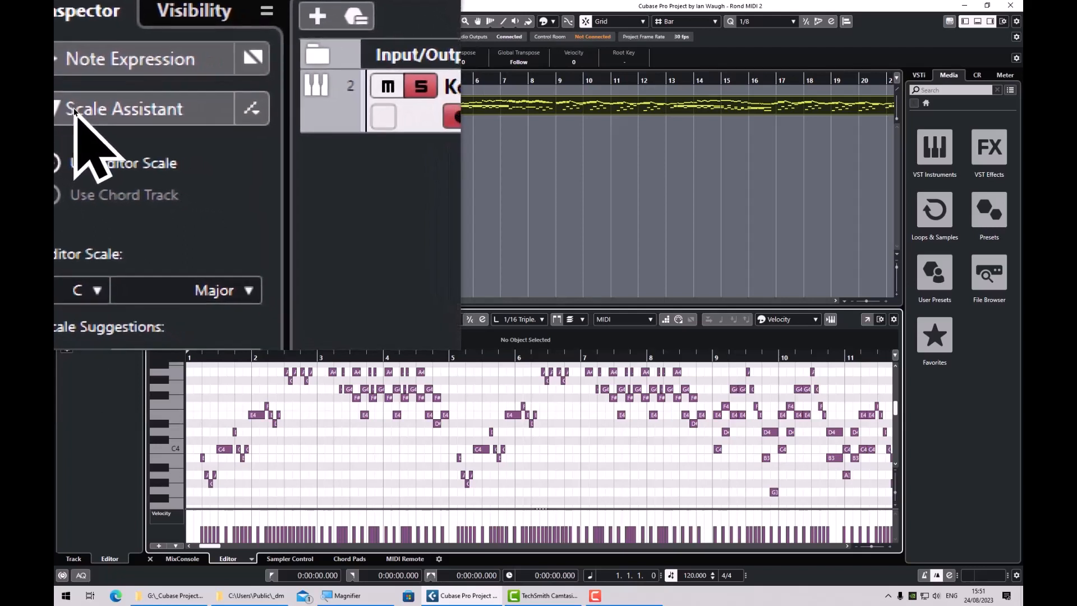
left_click(74, 110)
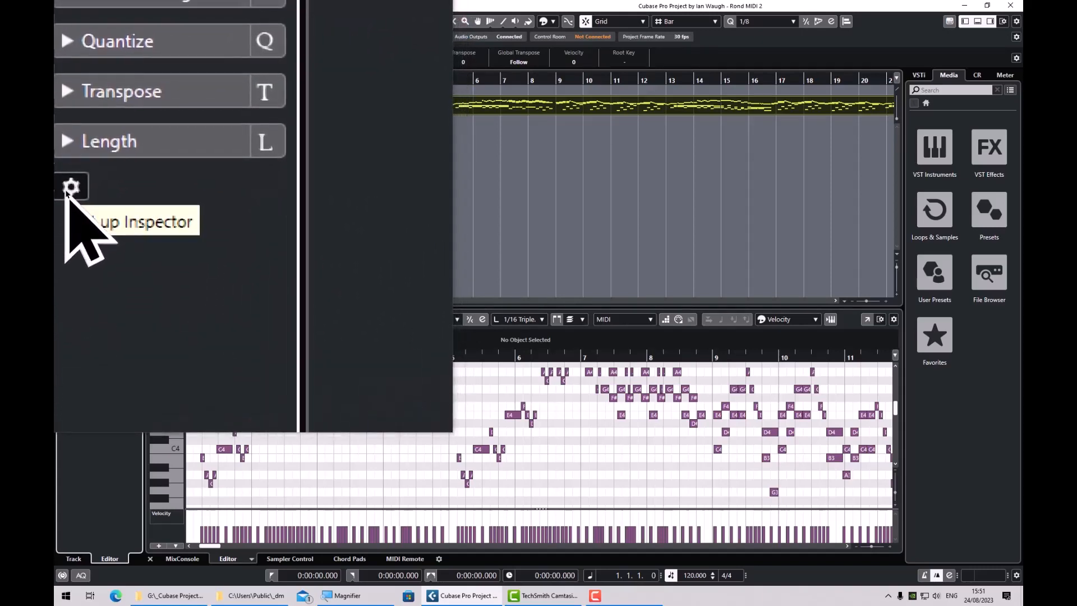
left_click(69, 189)
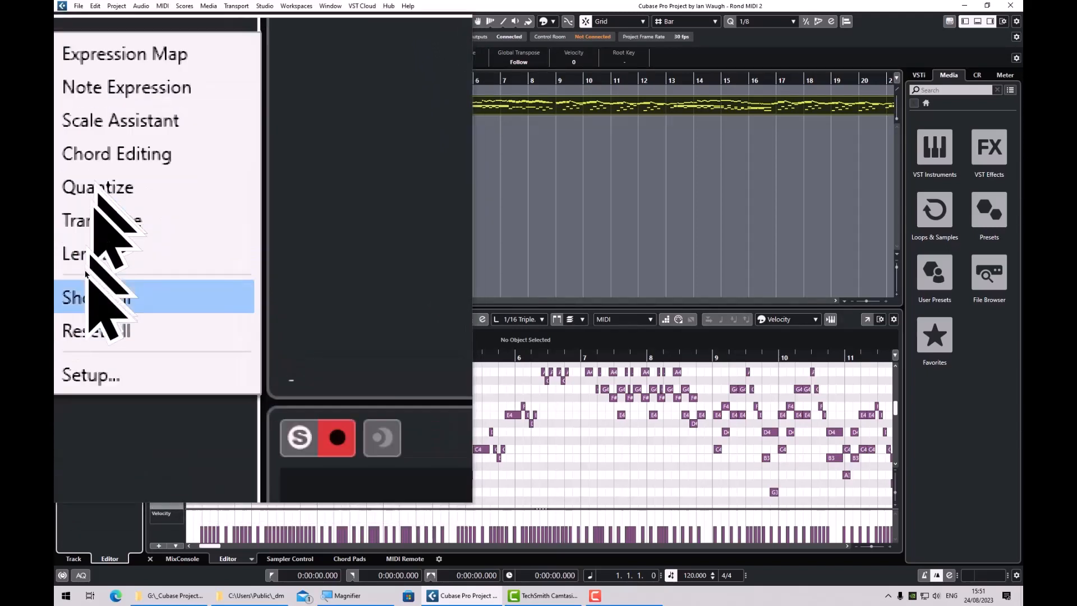
left_click(95, 296)
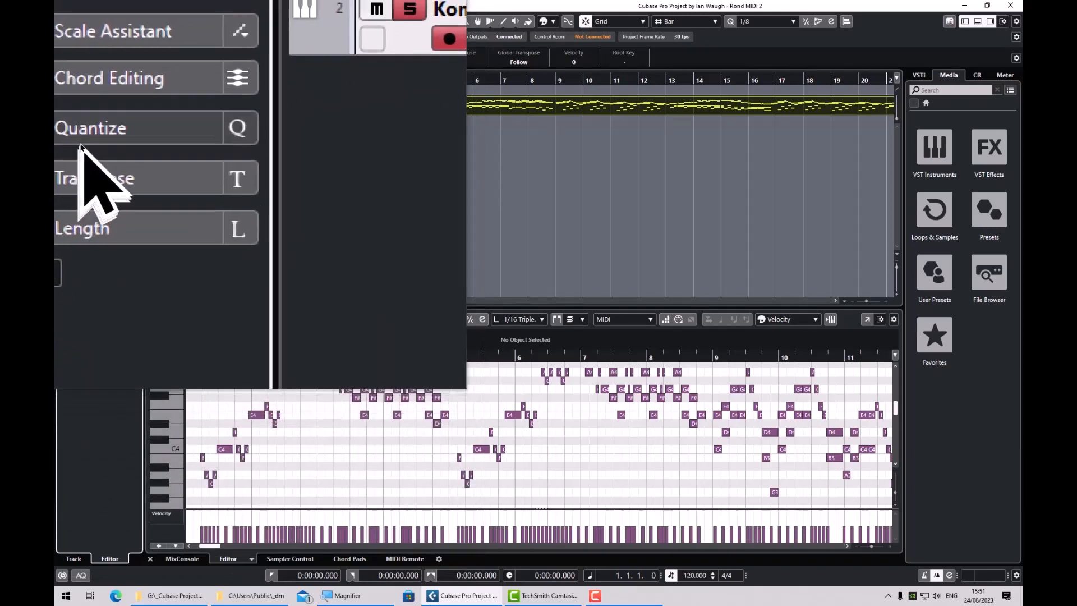
left_click(90, 110)
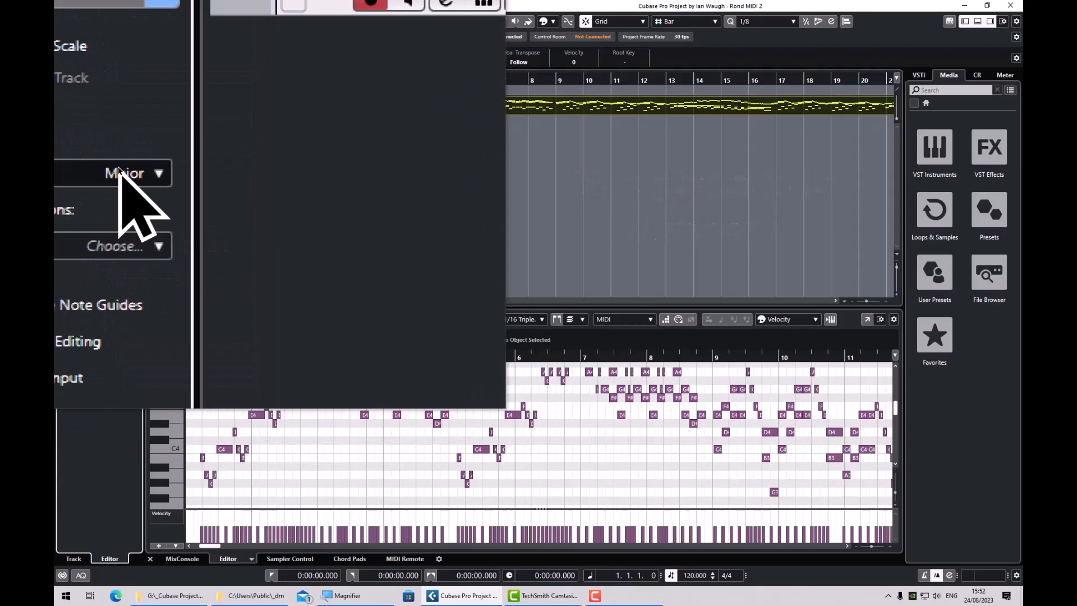
Choose Major as the editor scale, play the part and quantize its pitches to that scale.
left_click(118, 168)
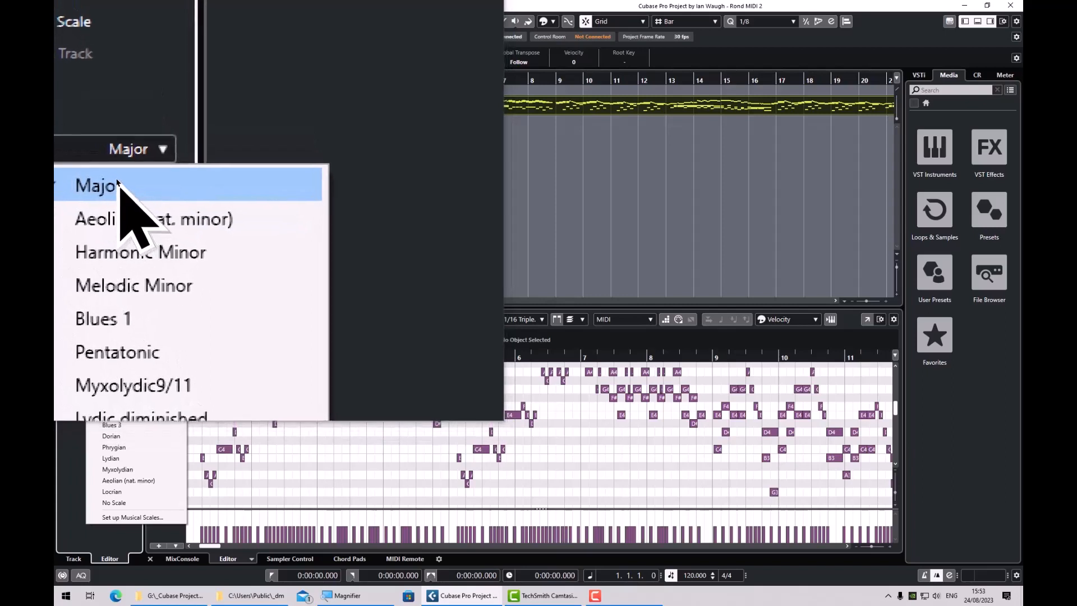
left_click(116, 186)
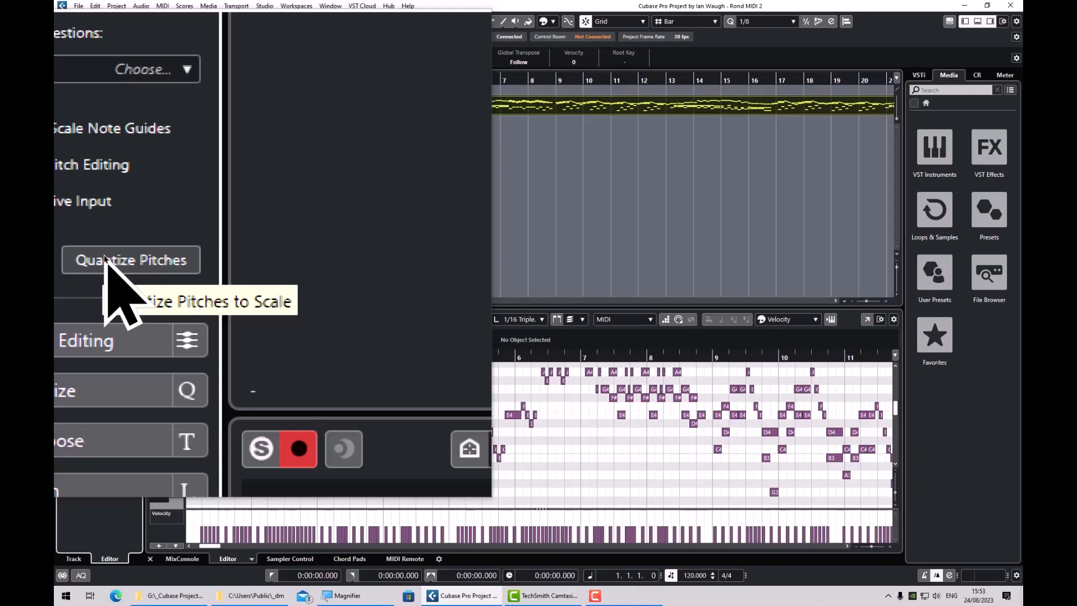
key("space")
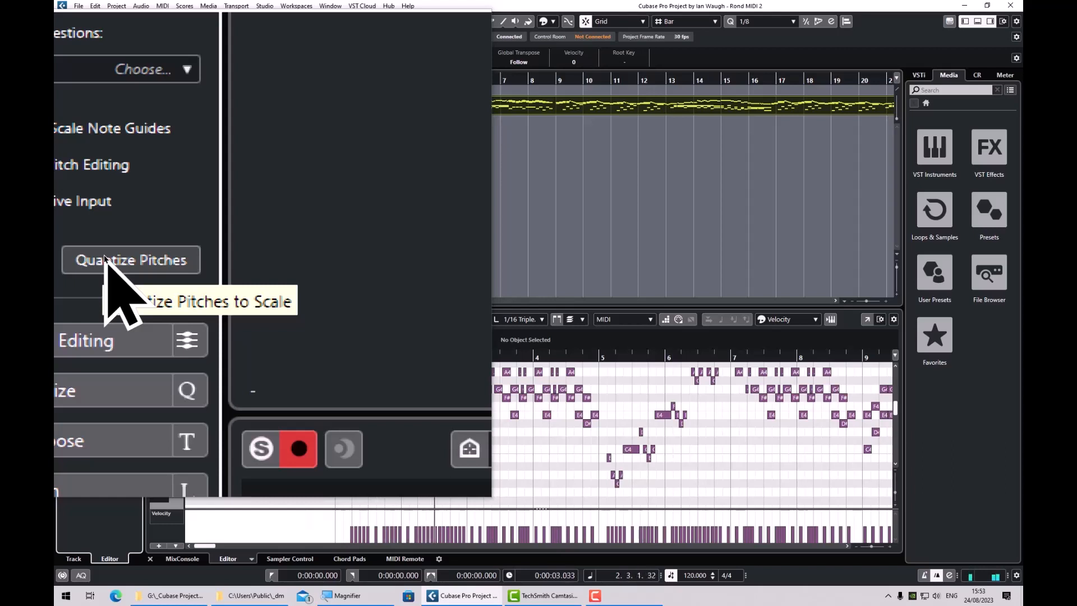
left_click(105, 258)
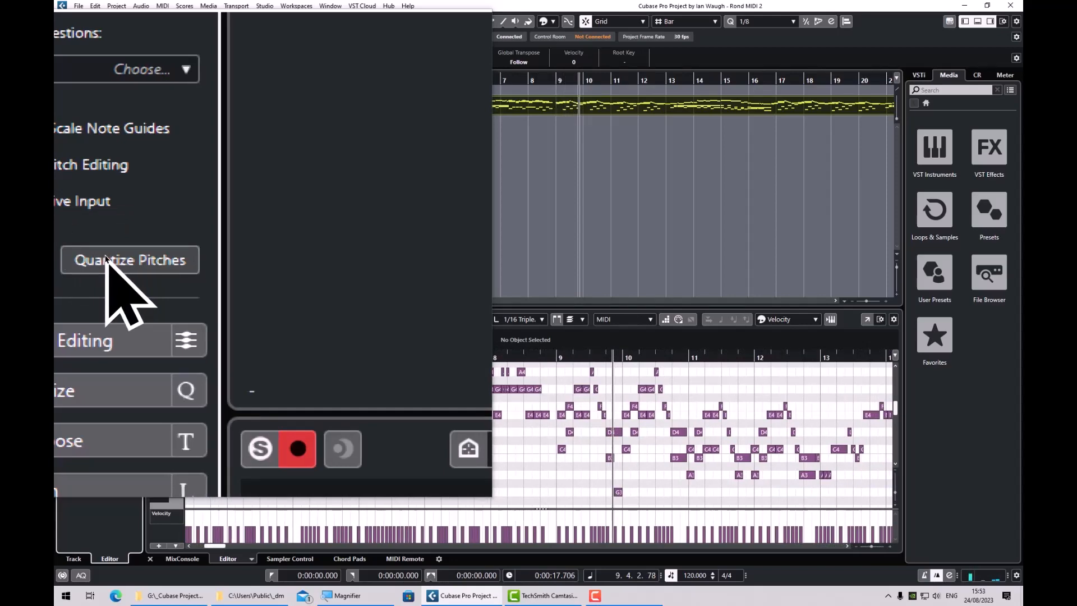
left_click(106, 258)
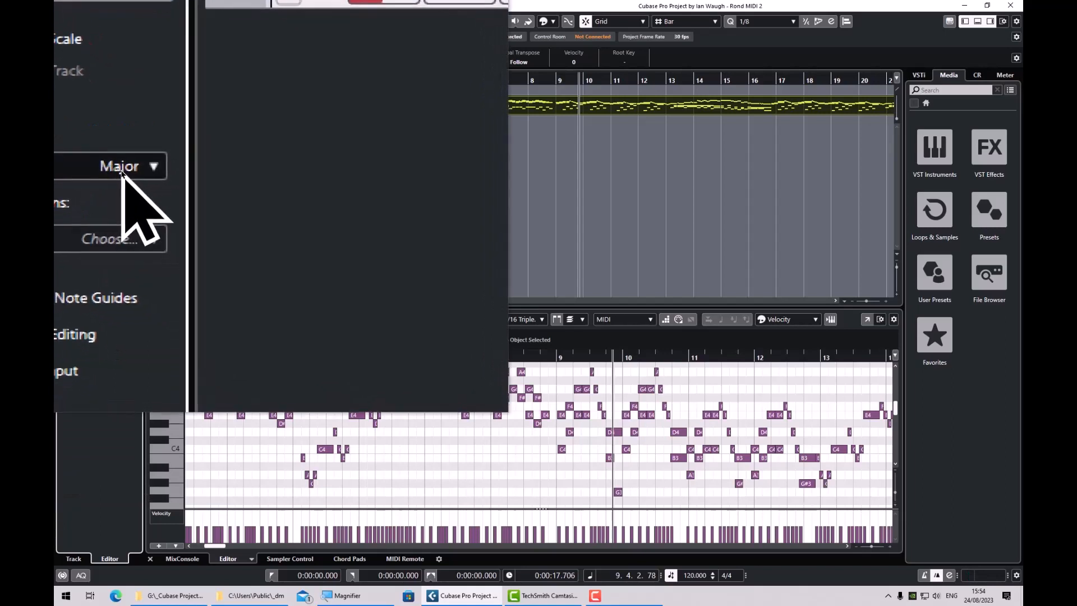
Change the editor scale in Scale Assistant to Pentatonic.
left_click(126, 179)
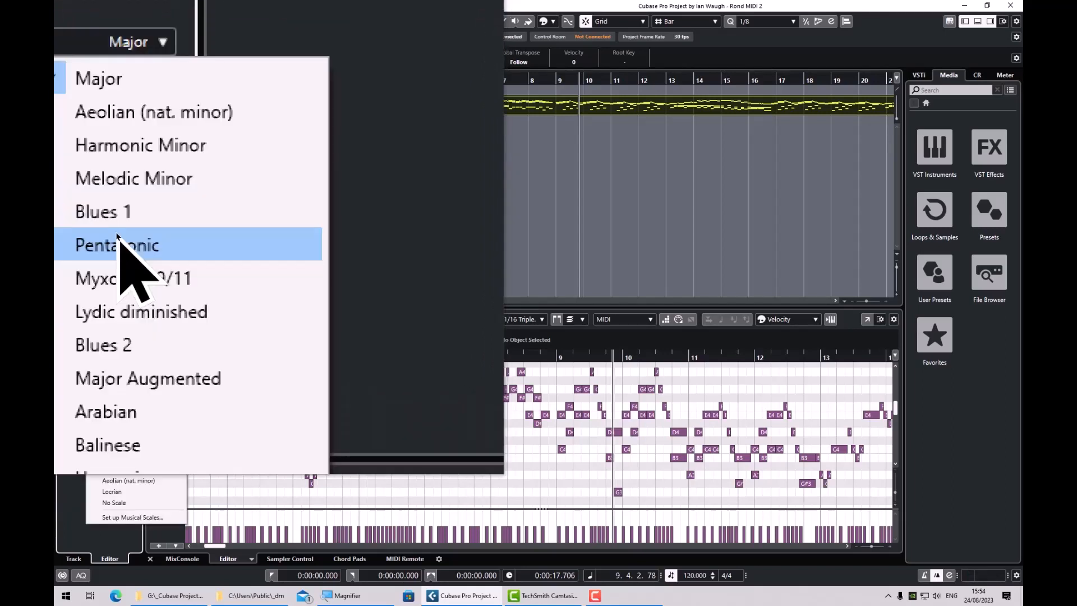
left_click(116, 238)
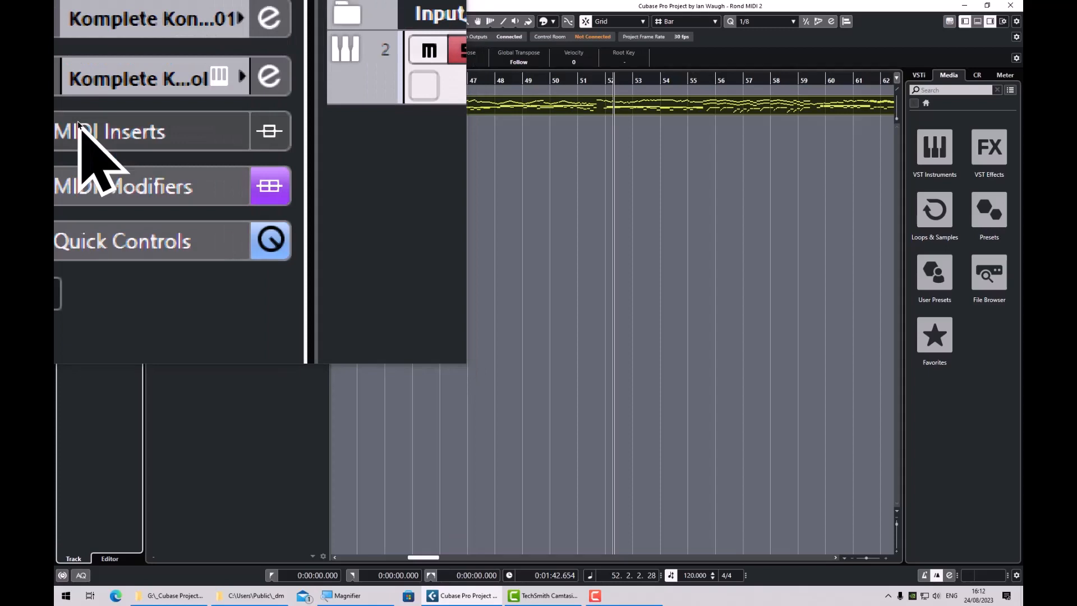
Load Arpache 5 into the first MIDI insert slot of the Komplete Kontrol 01 track.
left_click(79, 124)
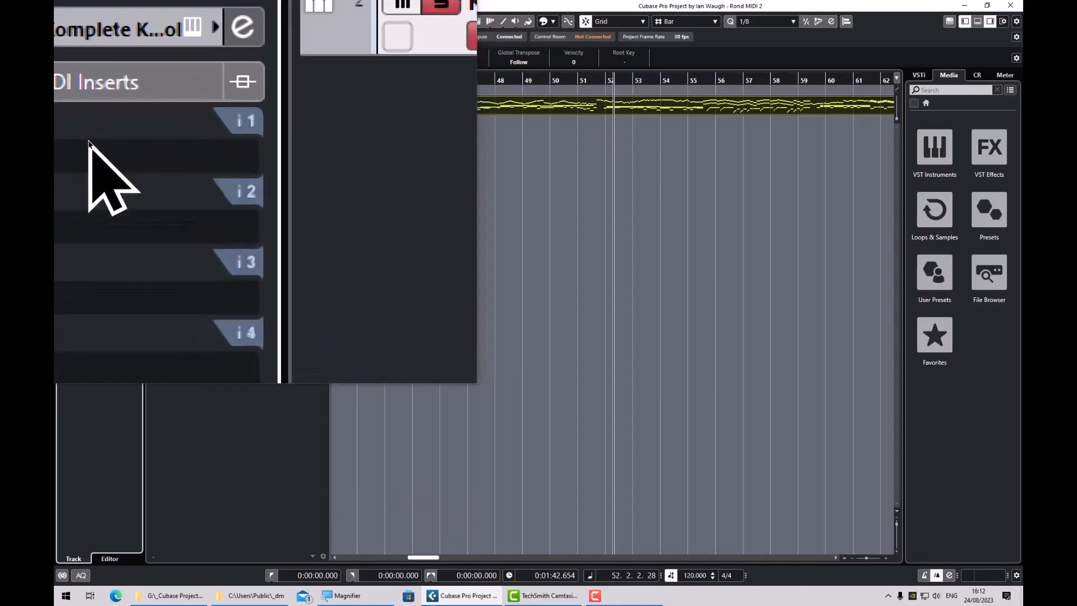
left_click(76, 147)
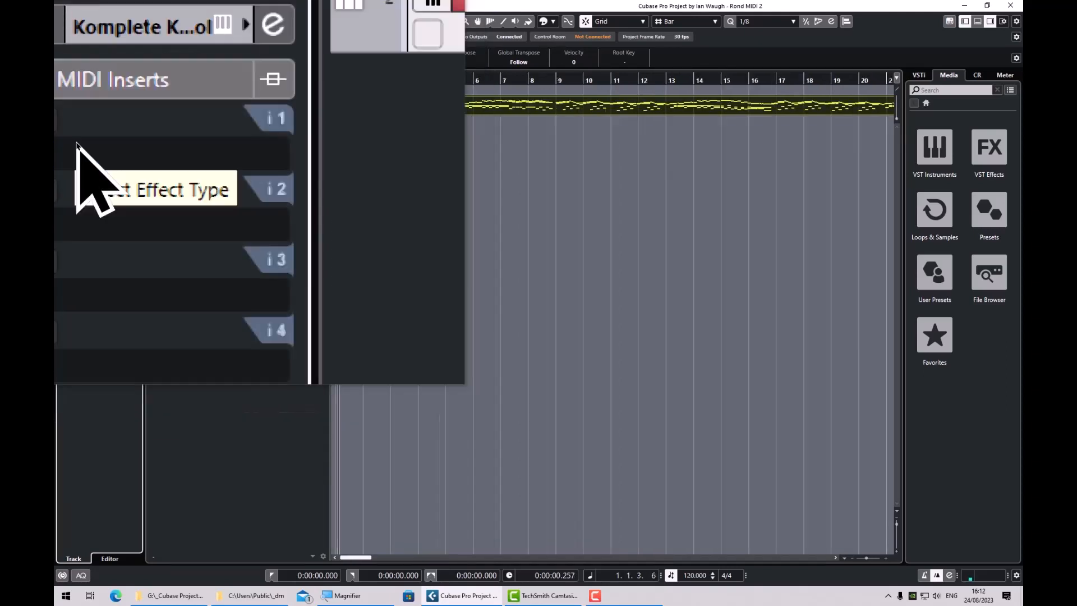
left_click(77, 143)
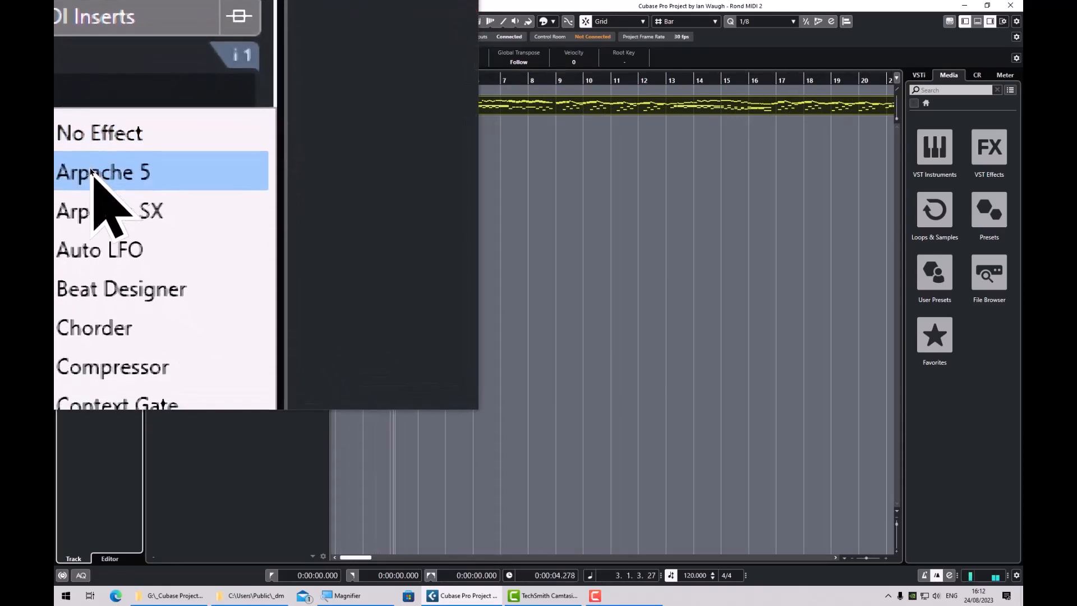
left_click(91, 169)
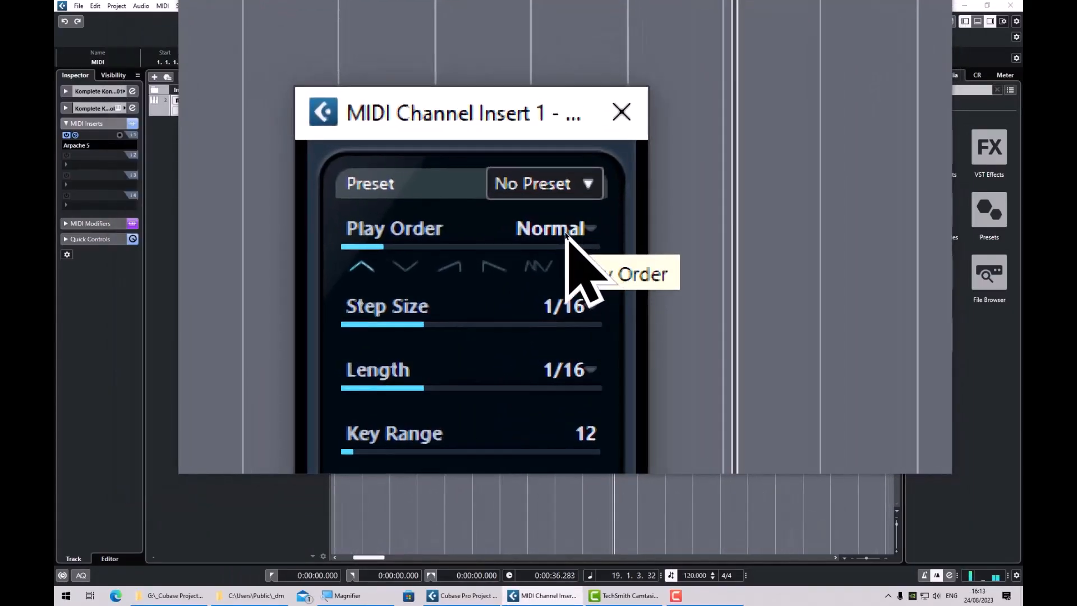
Apply the Simple up-down preset to Arpache 5 and close its window.
left_click(565, 234)
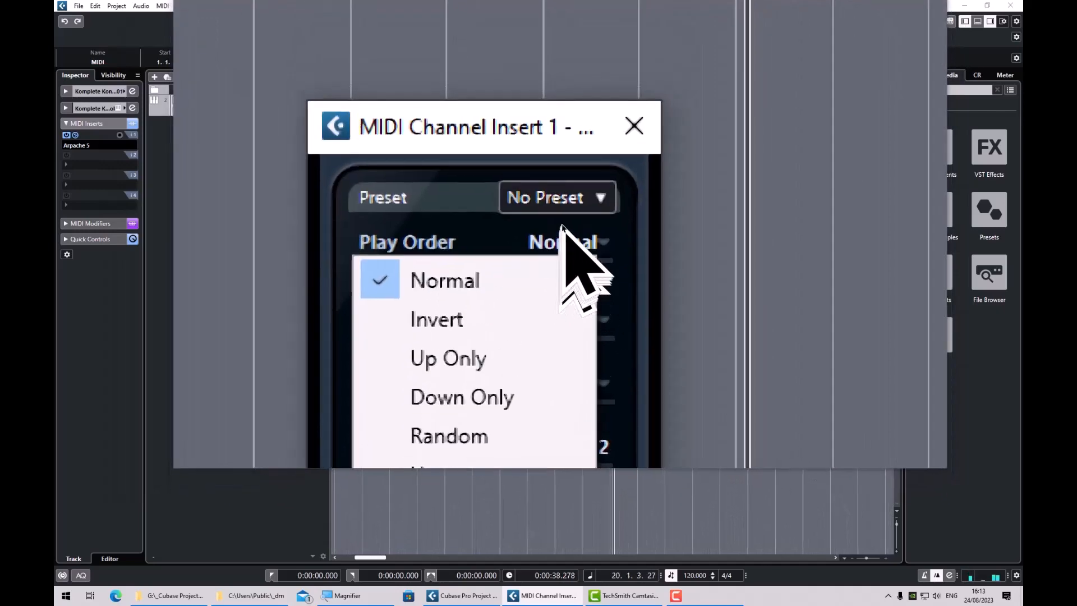
left_click(563, 224)
left_click(562, 221)
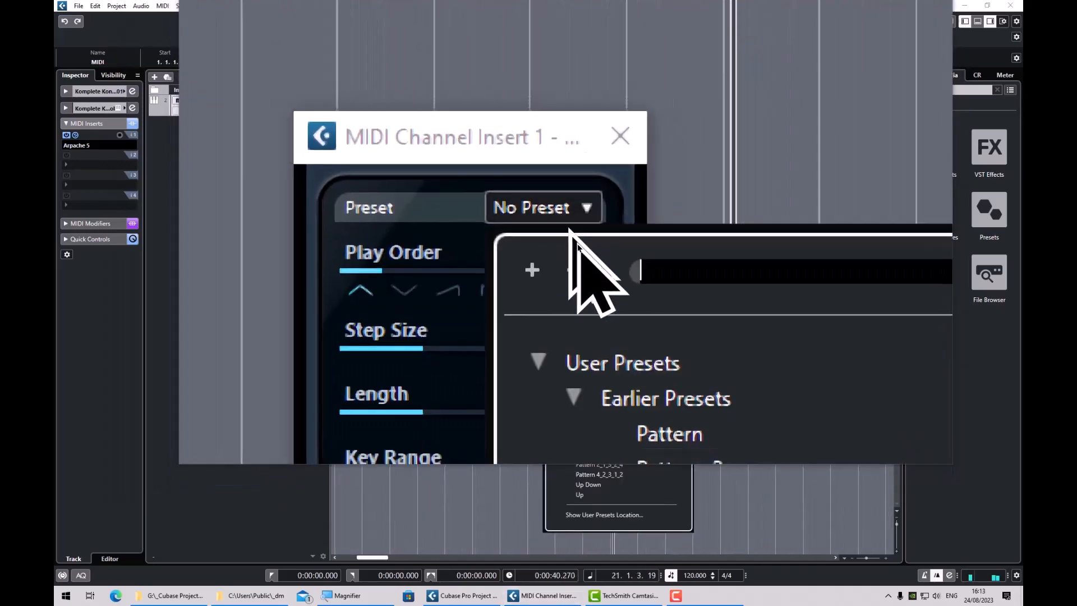
left_click(606, 360)
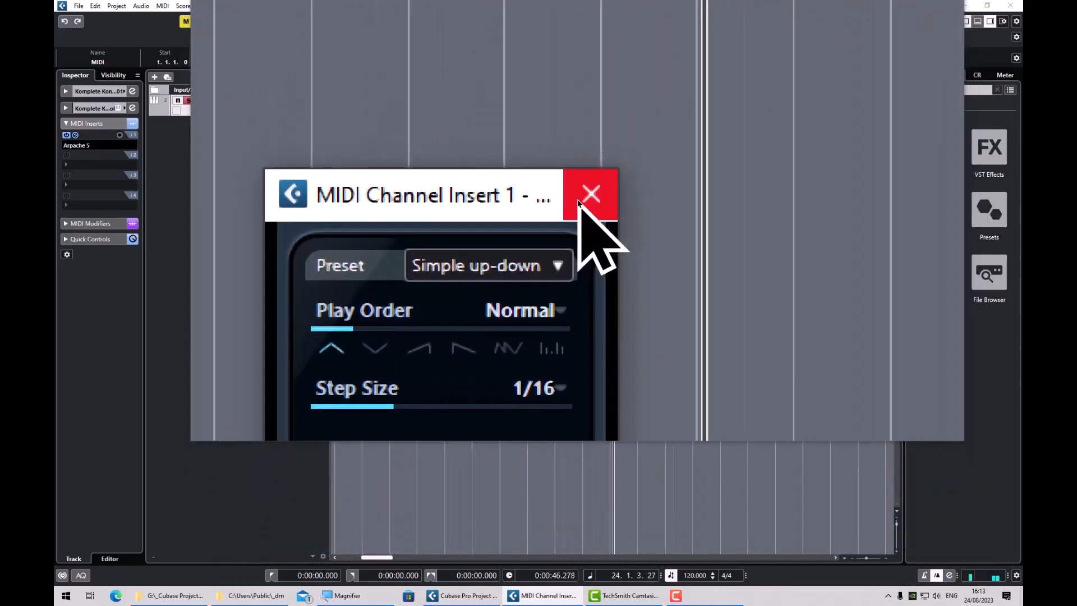
left_click(579, 200)
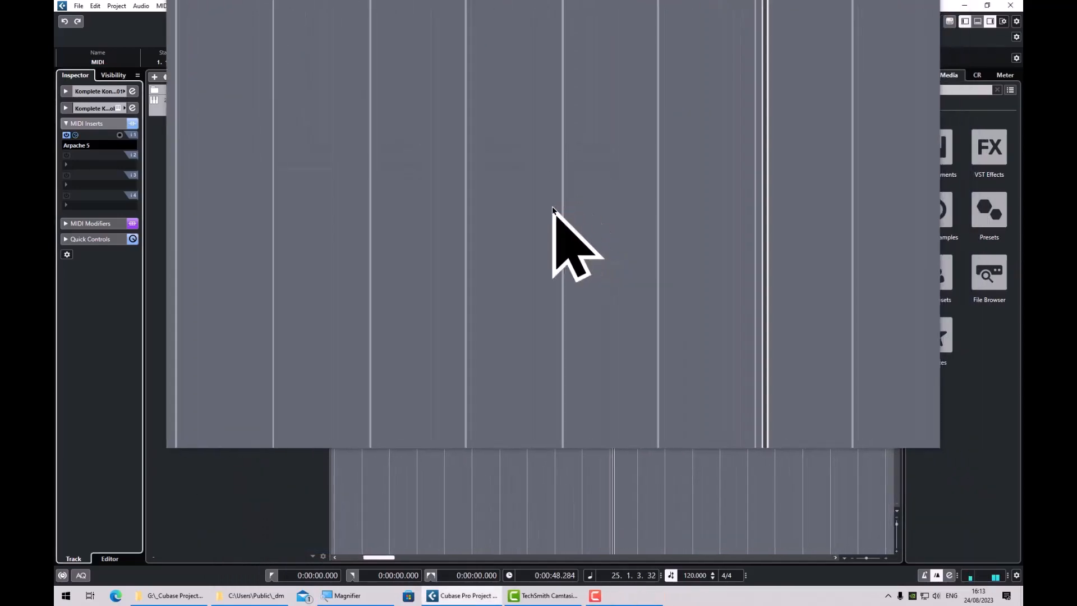
Remove Arpache 5 from the first MIDI insert slot and load Arpache SX there instead.
left_click(83, 149)
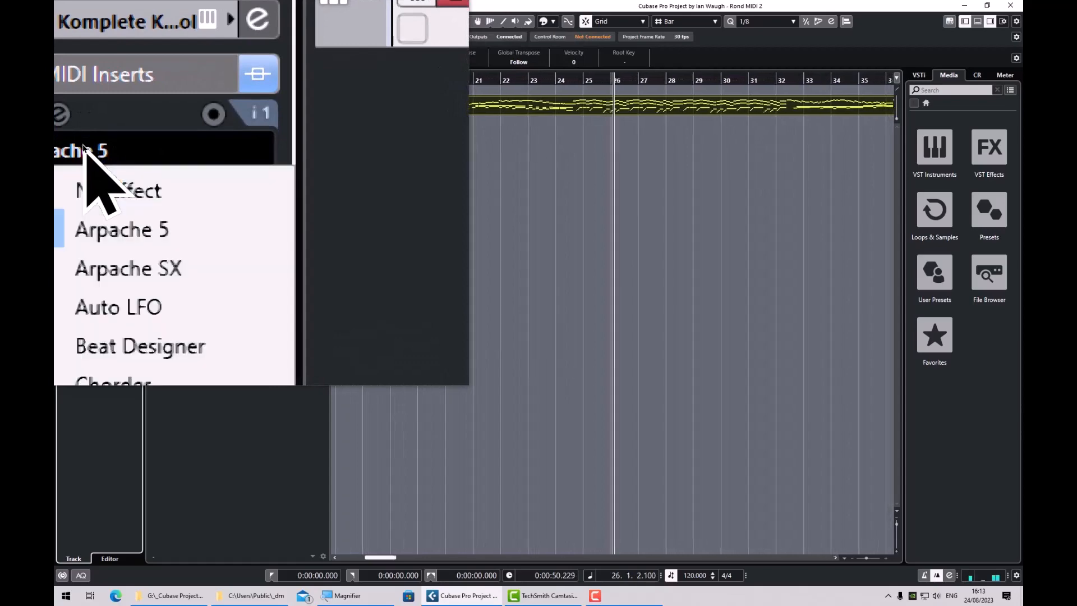
left_click(88, 158)
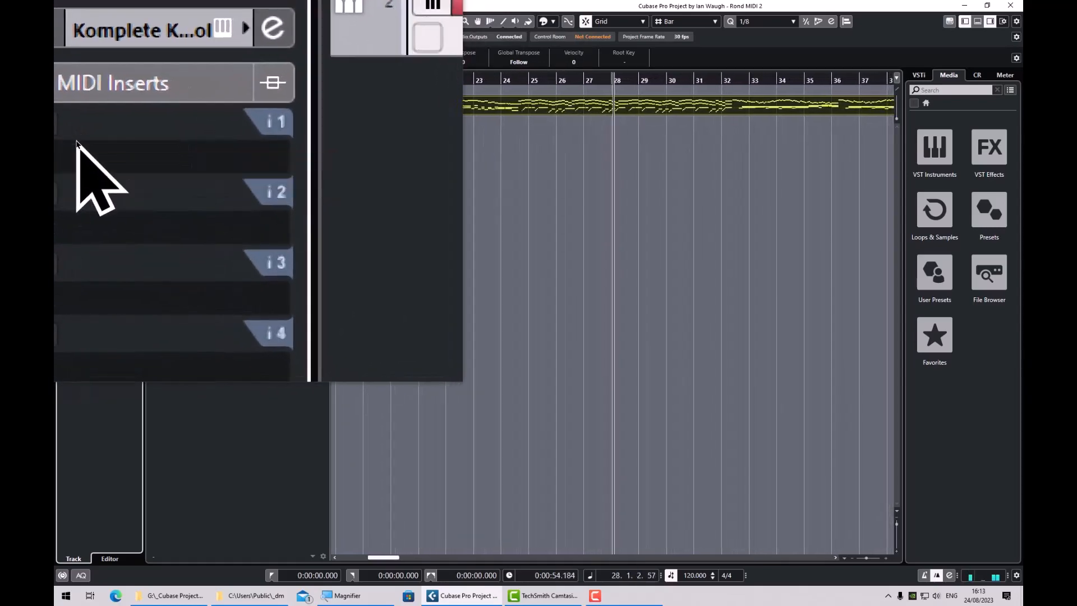
left_click(80, 149)
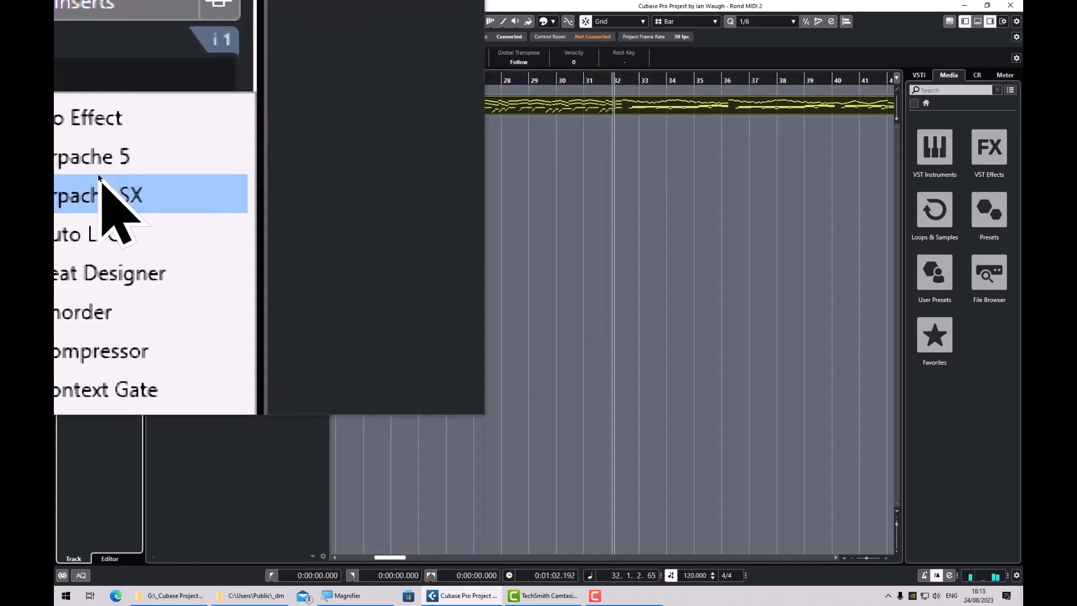
left_click(101, 180)
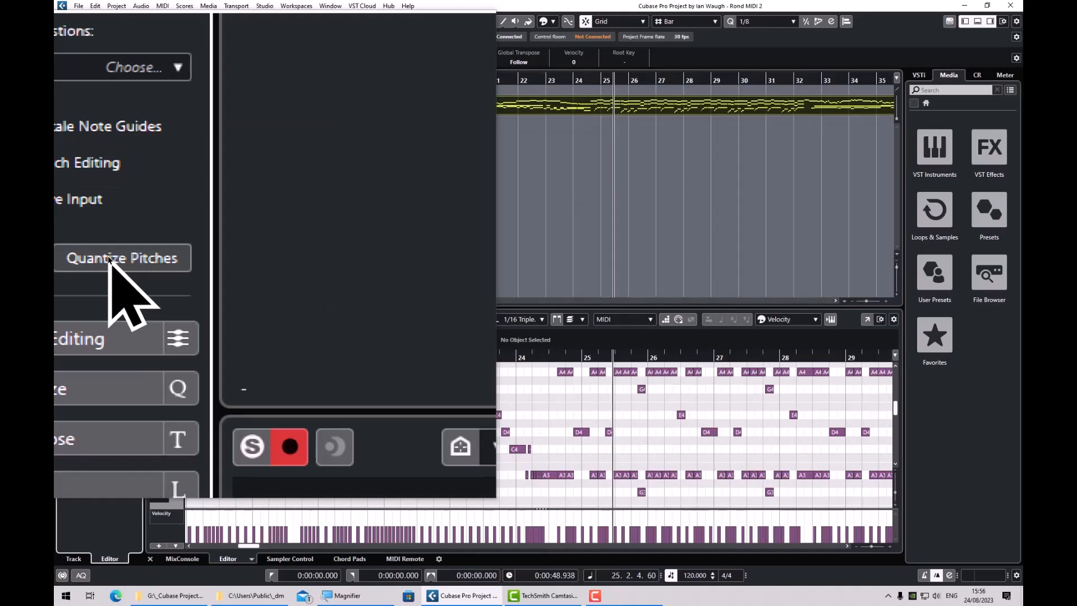
Turn off the screen magnification and hide the Key Editor so the project view fills the window height.
key("super+Escape")
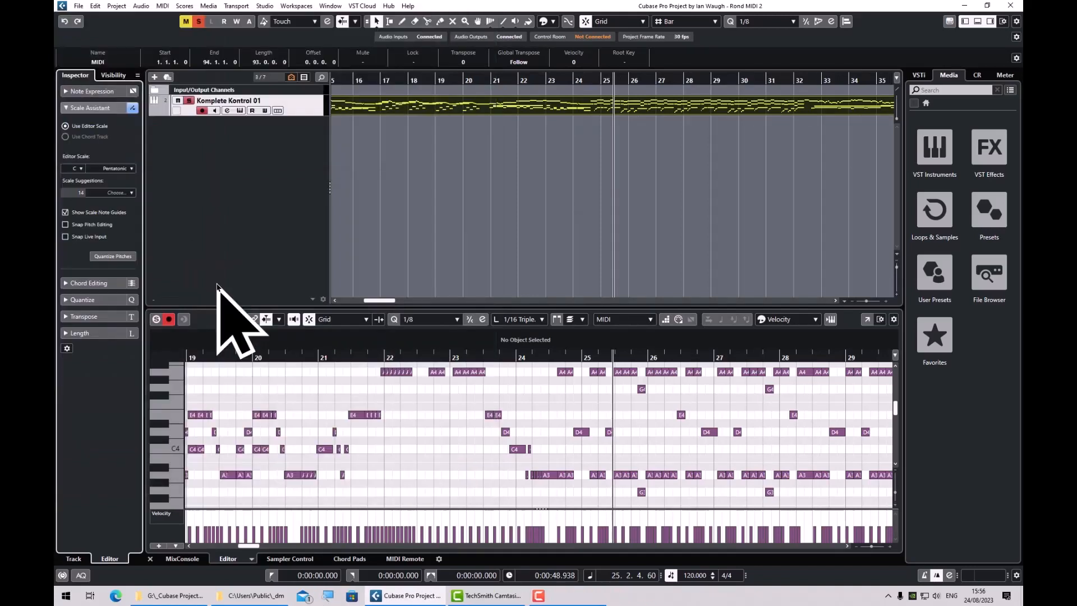
key("alt+F3")
key("alt+F3")
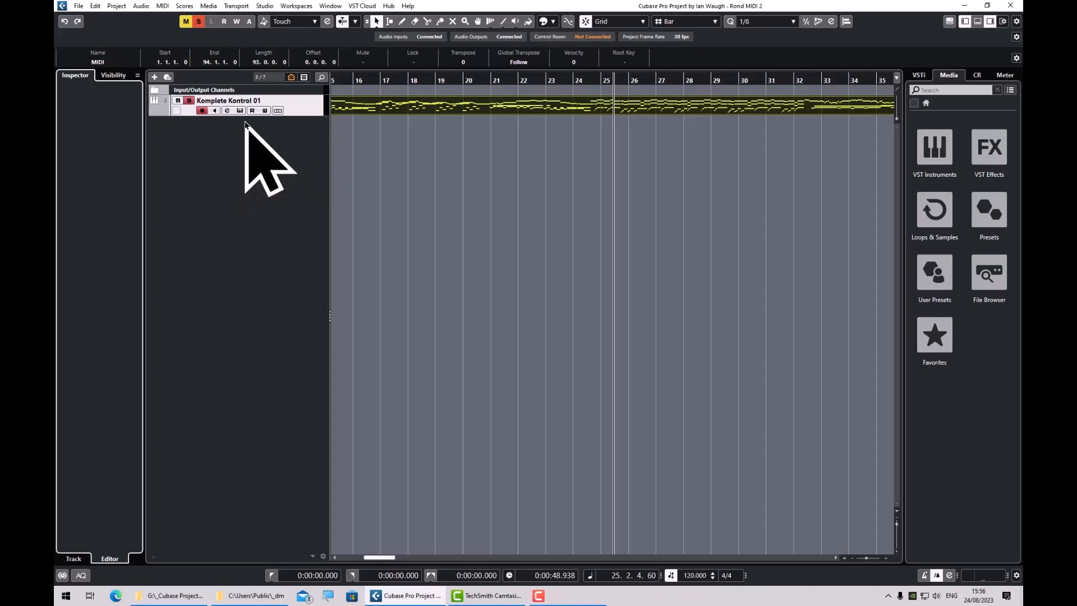
In the track's magnified MIDI Modifiers section, set Random 1 to target Pitch with a maximum value of 2.
key("super+plus")
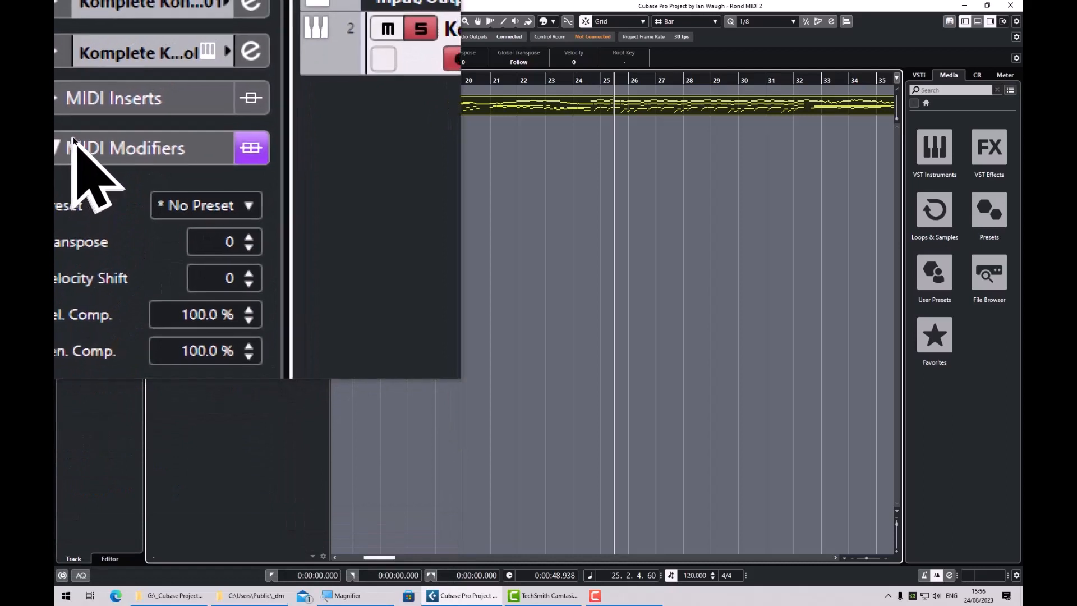
left_click(73, 142)
left_click(73, 141)
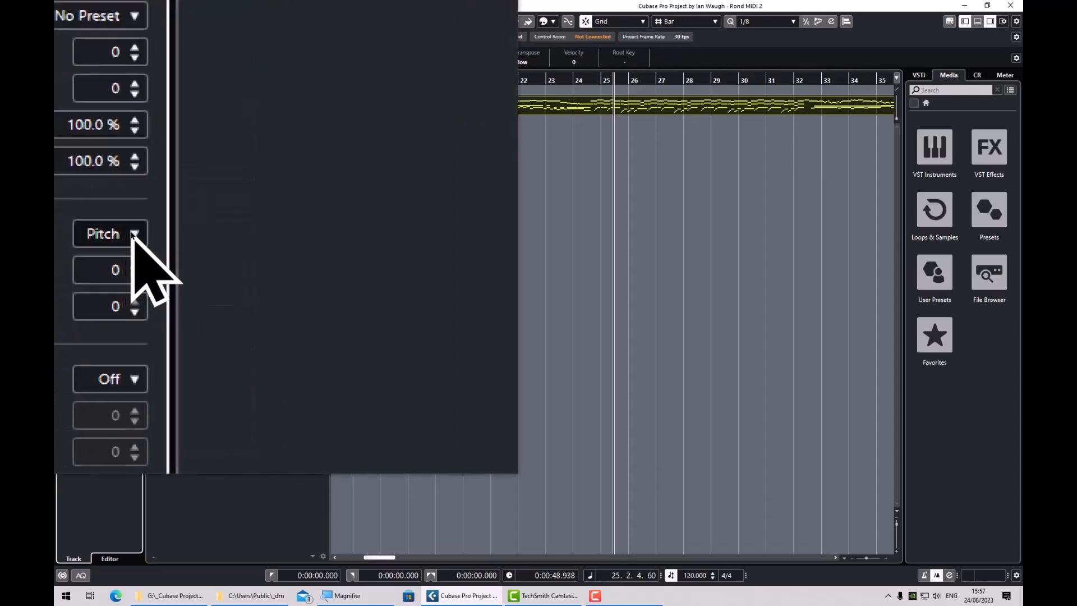
left_click(133, 235)
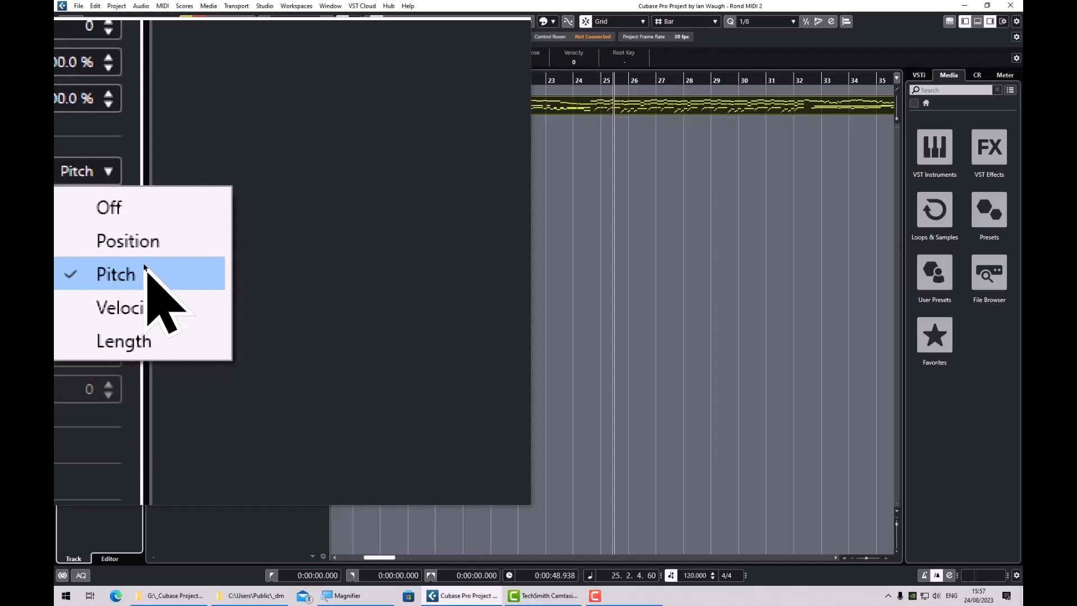
left_click(145, 266)
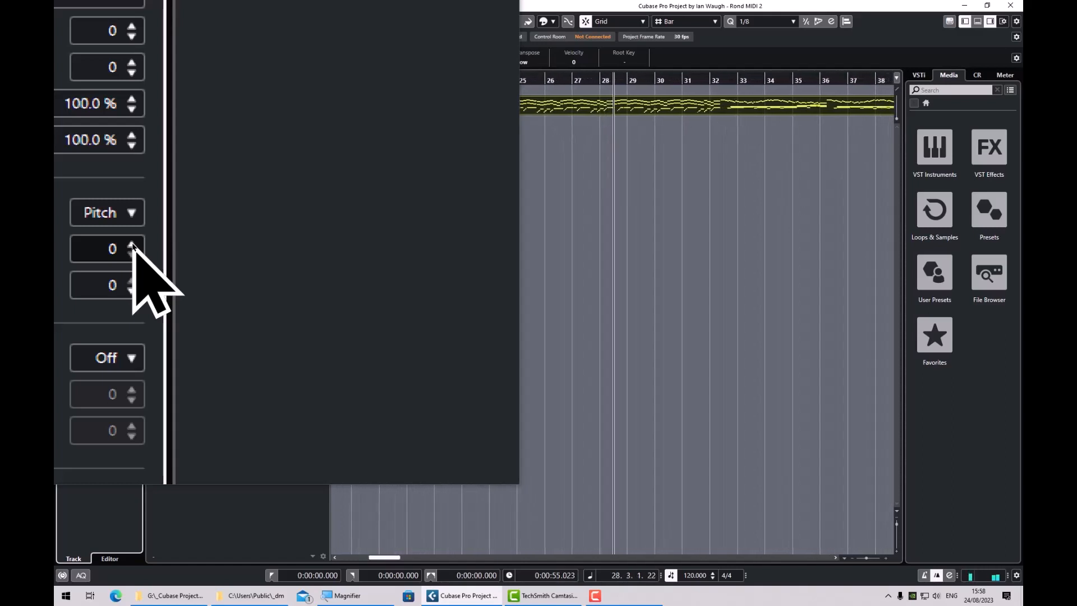
left_click(132, 245)
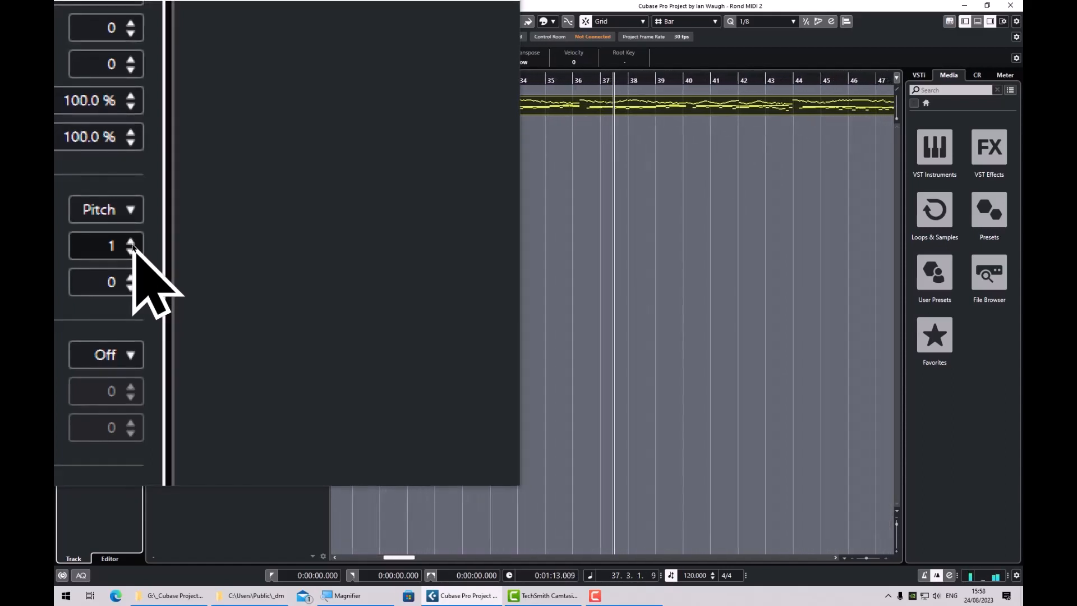
left_click(132, 246)
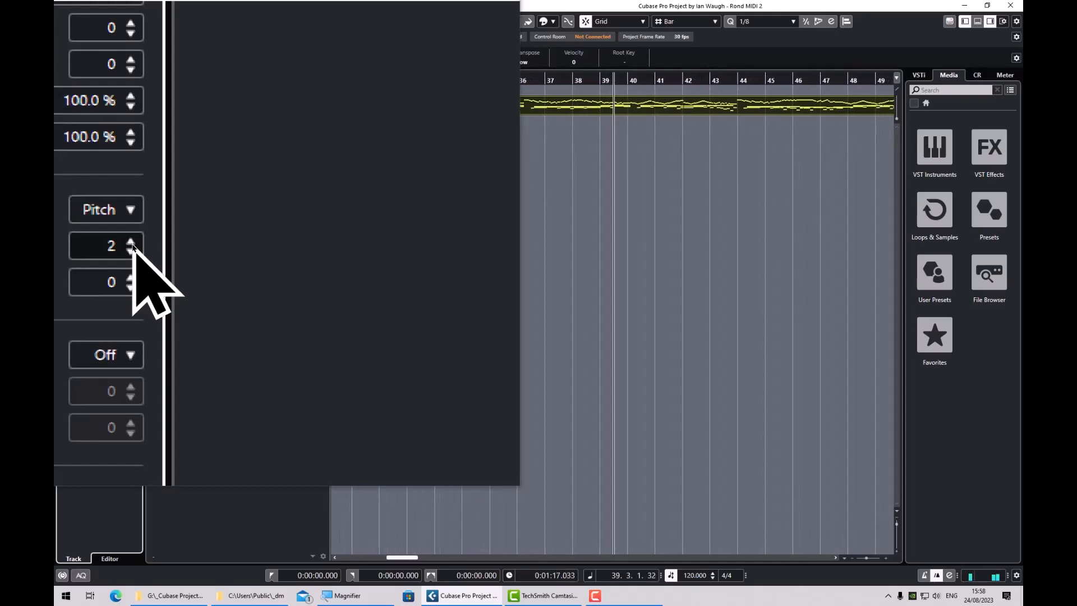
Raise the Random 1 maximum pitch value to 7 in the track's MIDI Modifiers.
left_click(132, 246)
left_click(133, 245)
left_click(133, 245)
left_click(132, 245)
left_click(132, 245)
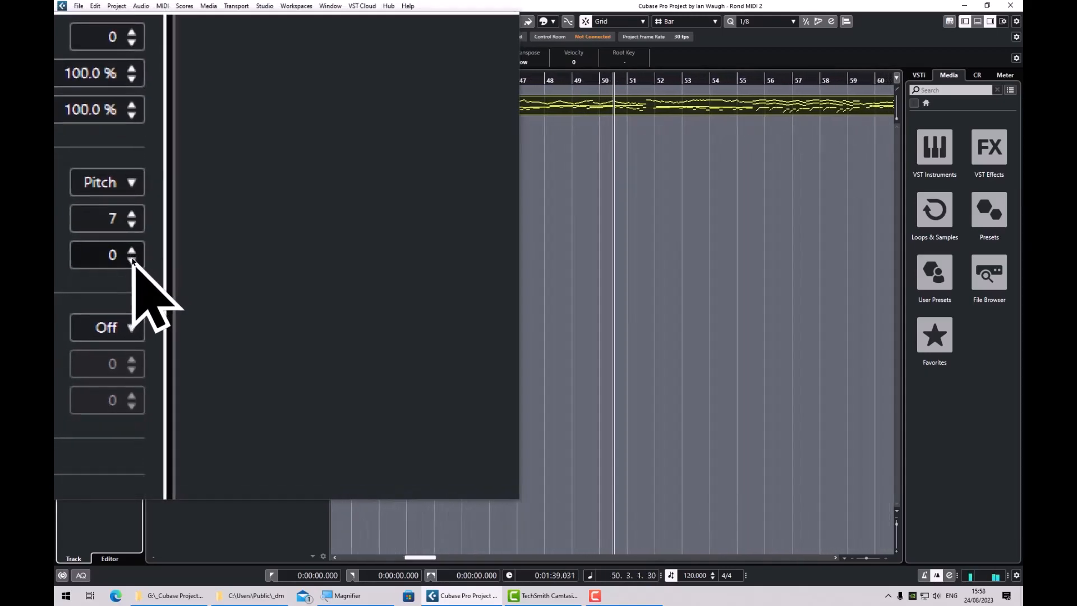
Lower the Random 1 minimum pitch value to -8 while the piece plays.
left_click(132, 259)
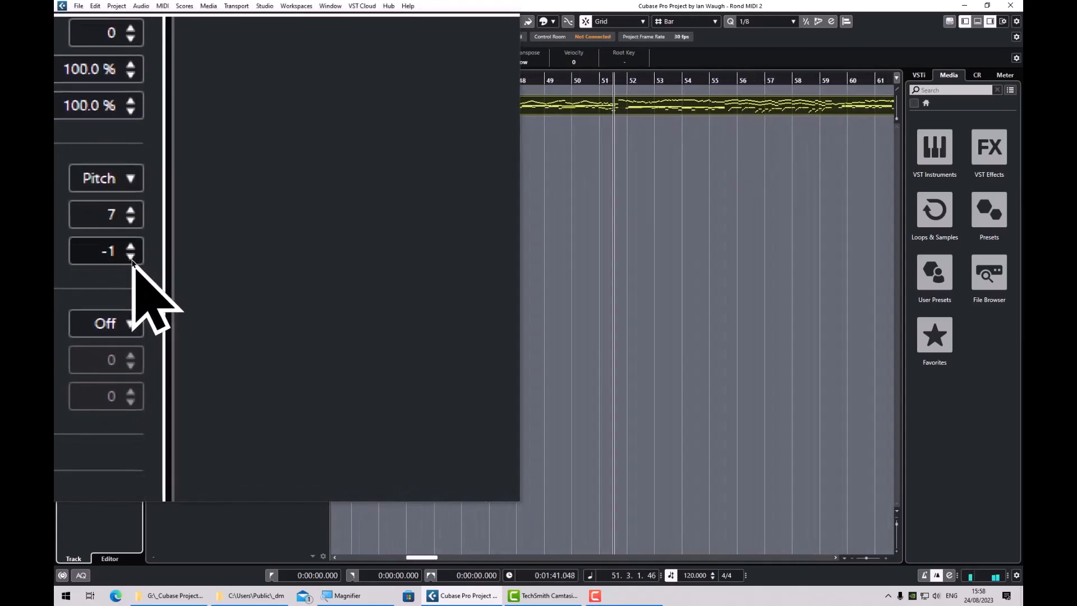
left_click(133, 259)
left_click(133, 259)
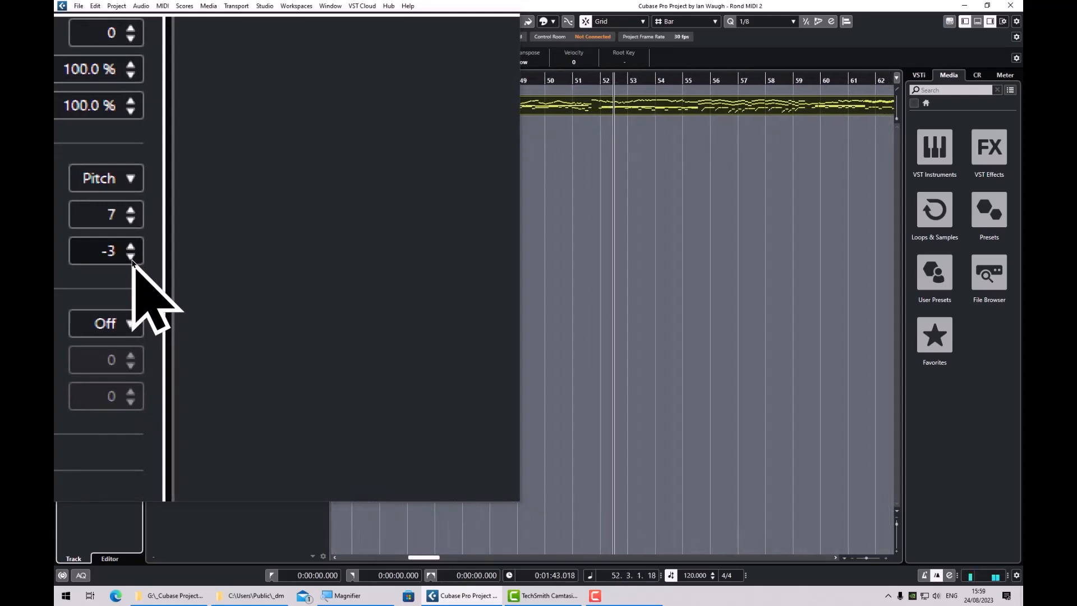
left_click(133, 259)
left_click(133, 259)
left_click(133, 259)
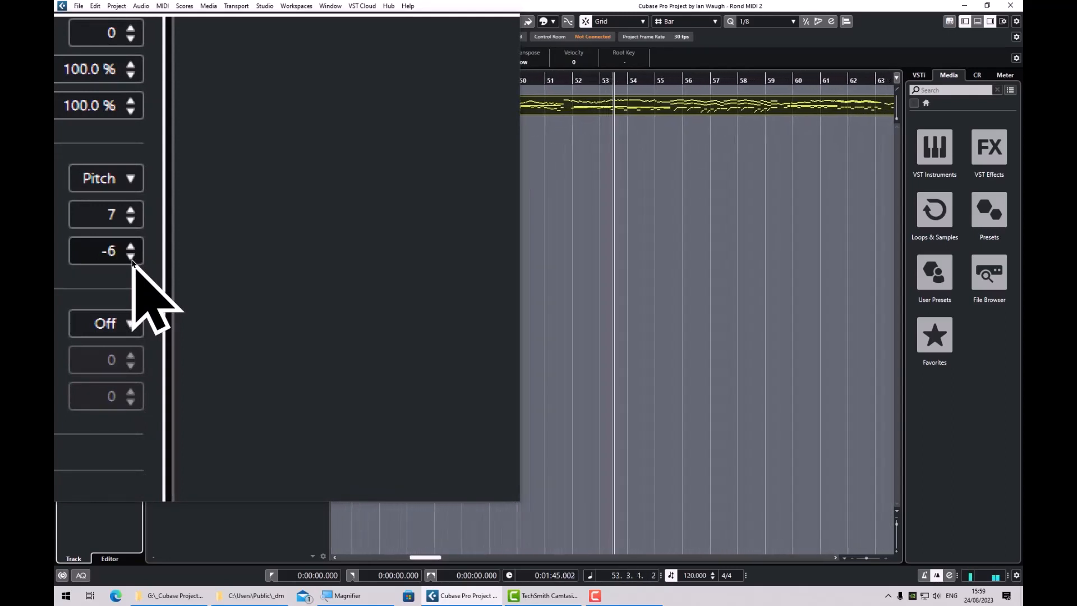
left_click(132, 260)
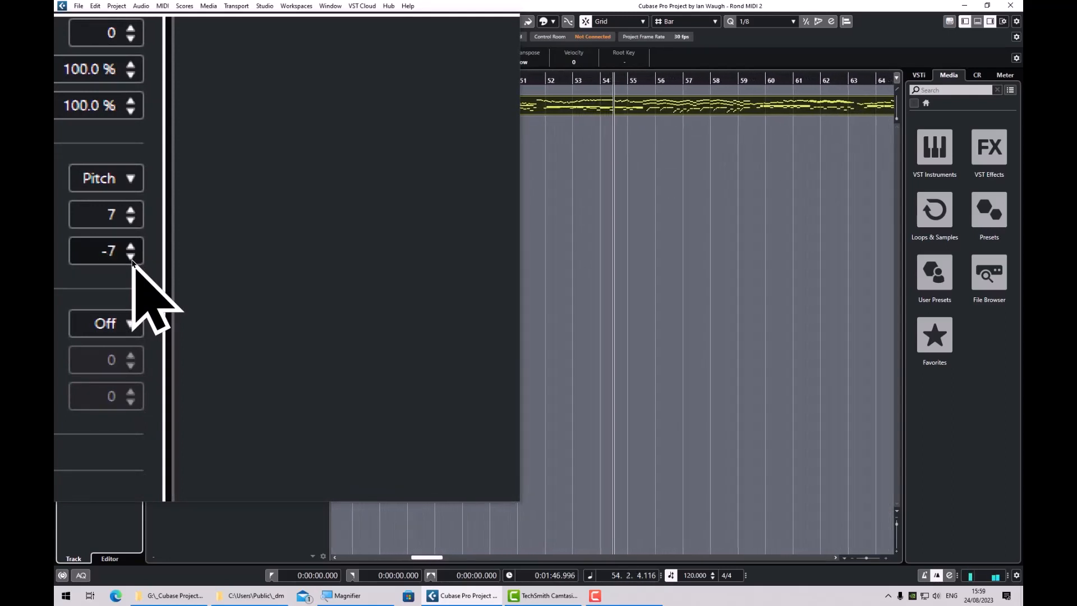
left_click(133, 259)
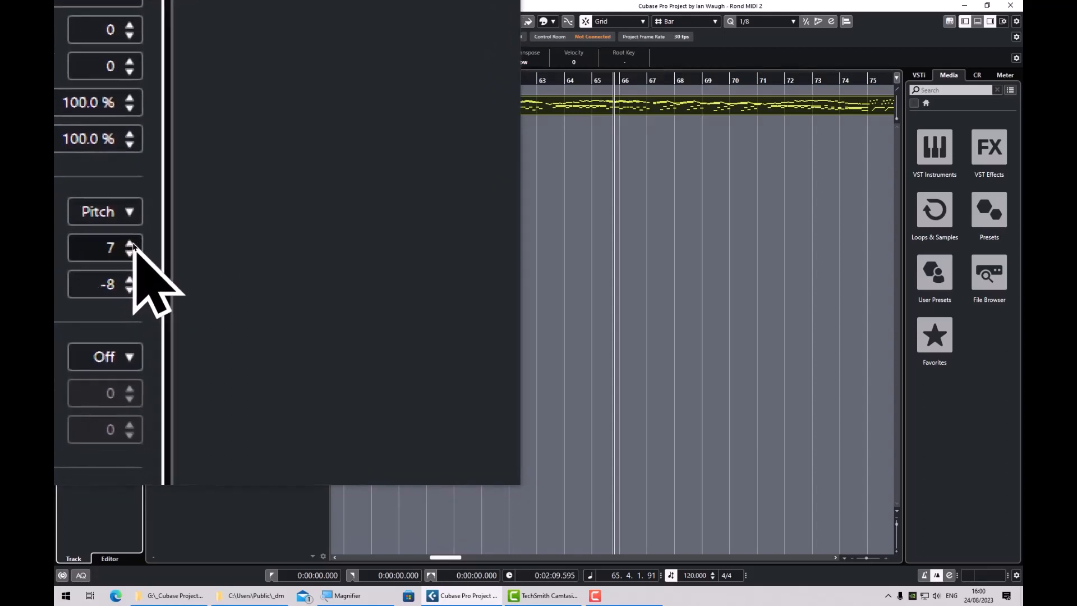
Raise the Random 1 maximum pitch value to 120.
left_click(132, 245)
left_click(132, 245)
left_click(133, 245)
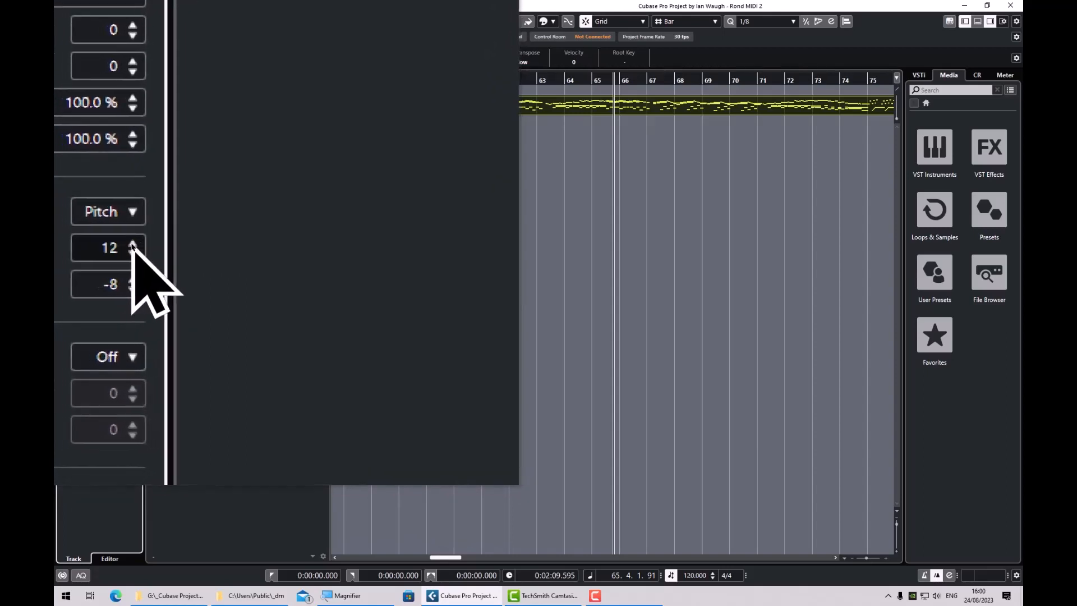
left_click(132, 245)
left_click(132, 245)
left_click(132, 245)
left_click(132, 245)
left_click(132, 245)
left_click(133, 245)
left_click(133, 245)
left_click(132, 245)
left_click(133, 245)
left_click(132, 246)
left_click(132, 245)
left_click(133, 245)
left_click(133, 246)
left_click(133, 245)
left_click(132, 245)
left_click(132, 245)
left_click(133, 245)
left_click(132, 245)
left_click(133, 246)
left_click(133, 245)
left_click(132, 246)
left_click(133, 245)
left_click(132, 245)
left_click(132, 245)
left_click(133, 245)
left_click(132, 245)
left_click(133, 245)
left_click(133, 245)
left_click(133, 245)
left_click(133, 245)
left_click(132, 245)
left_click(132, 245)
left_click(133, 245)
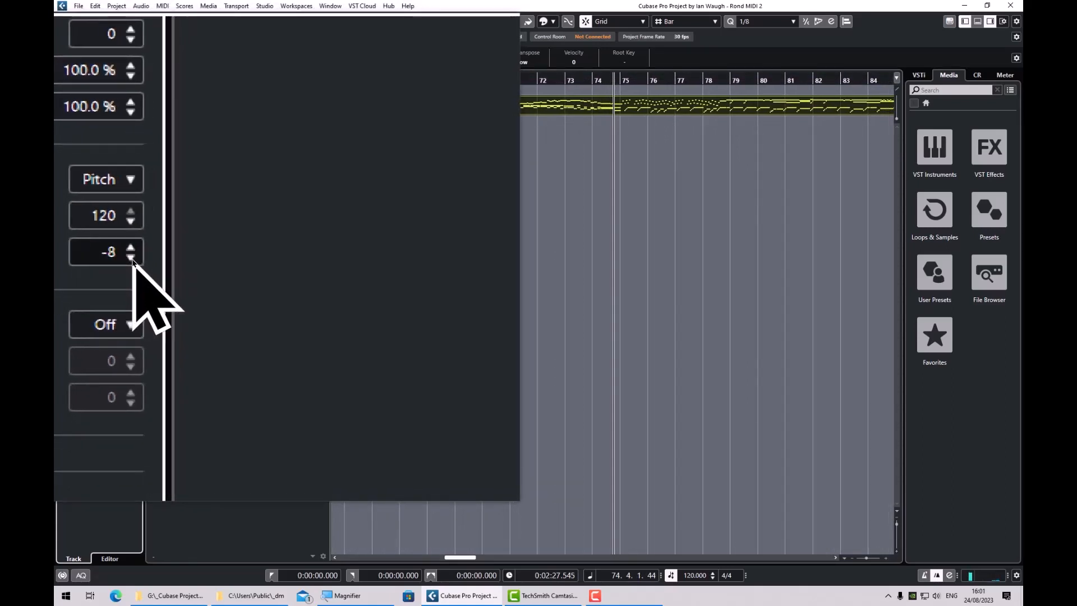
Lower the Random 1 minimum pitch value to -120 and play the piece from the start.
left_click(133, 262)
left_click(133, 262)
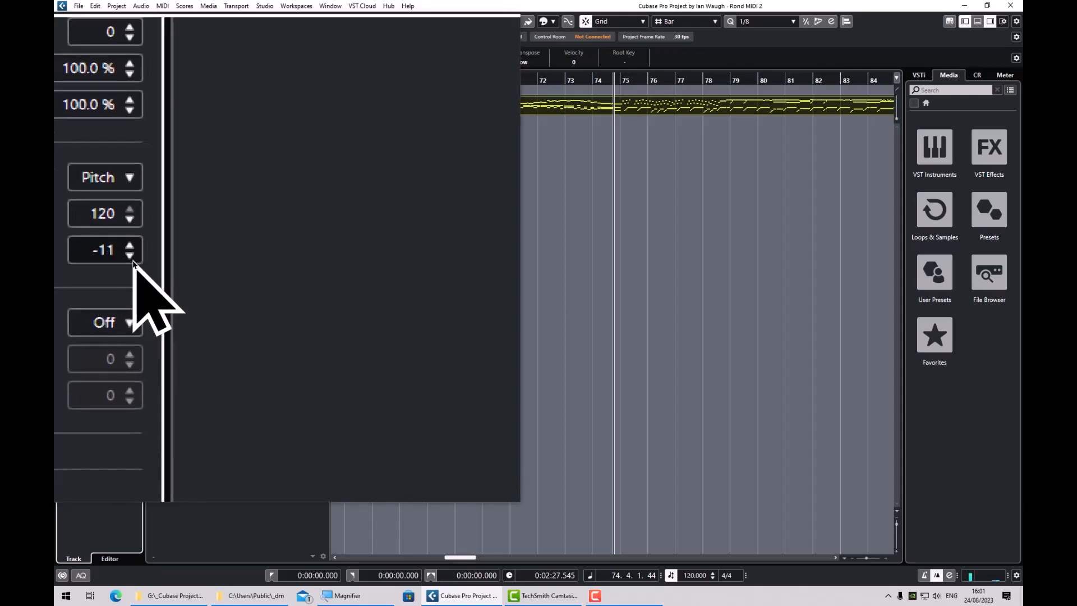
left_click(133, 262)
left_click(133, 262)
left_click(133, 263)
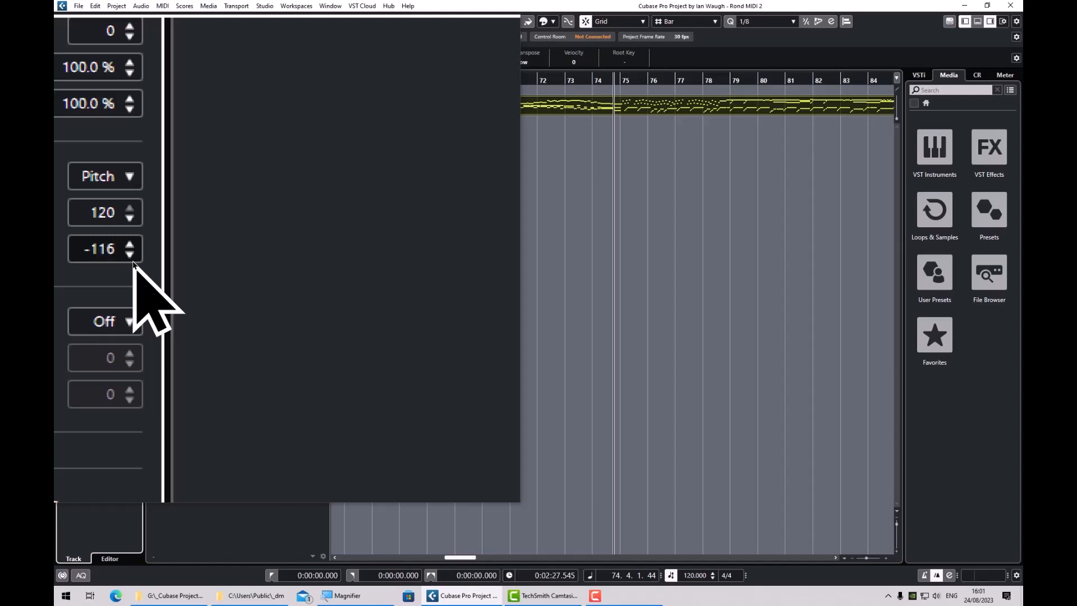
left_click(133, 262)
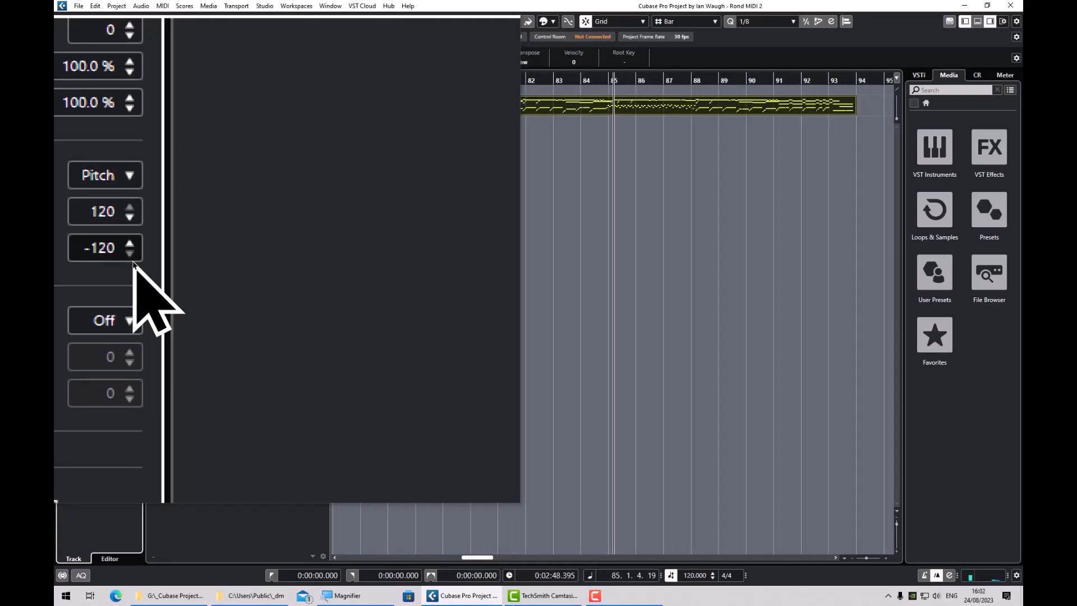
key("KP_Decimal")
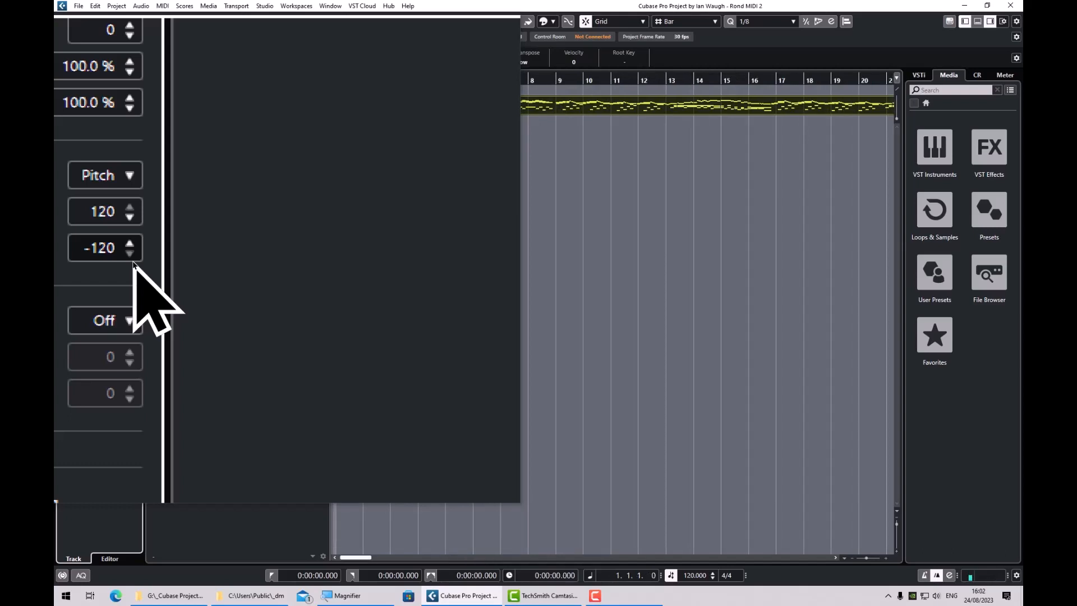
key("space")
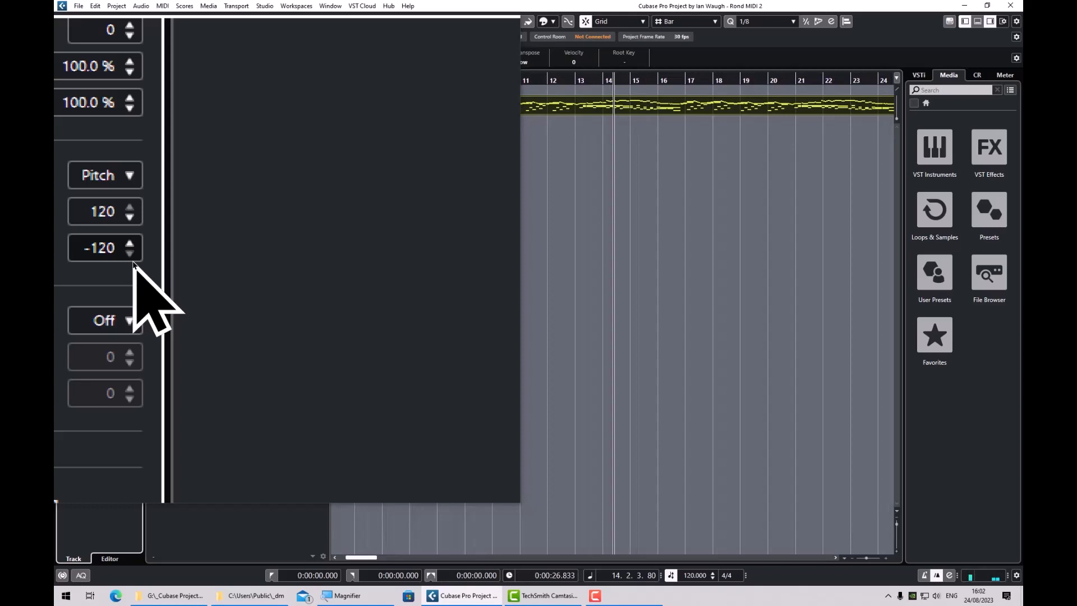
Turn off the screen magnification, return to the beginning of the project and start playback.
key("super+Escape")
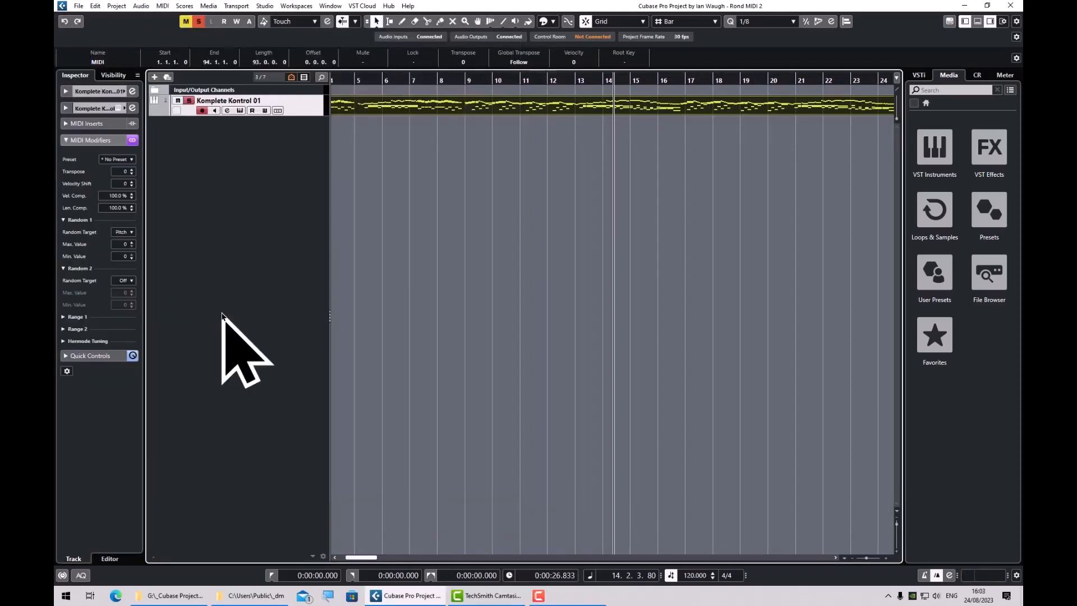
key("Home")
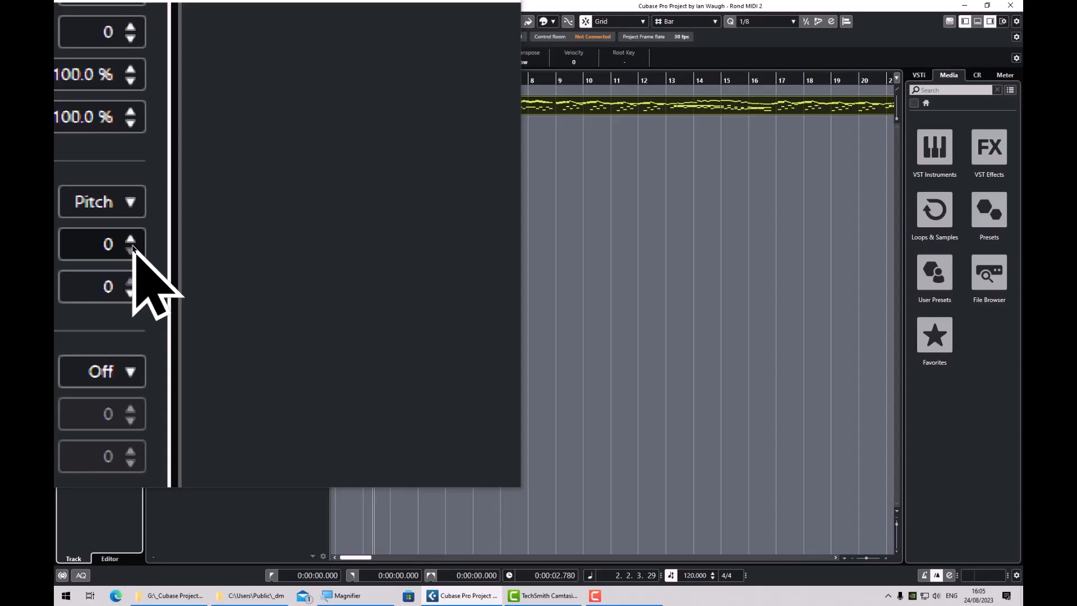
key("space")
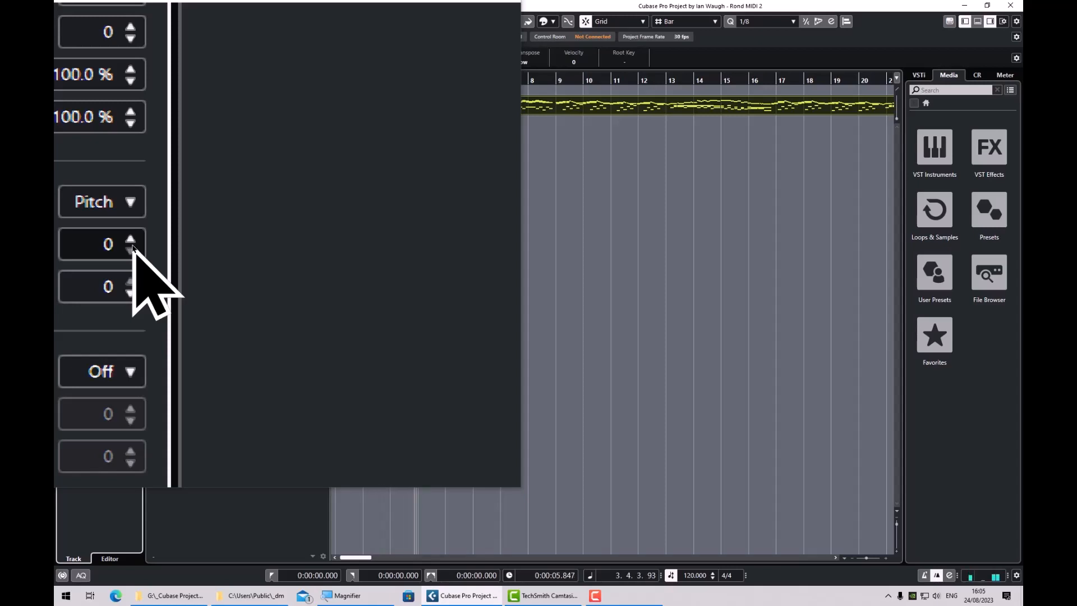
During playback, set the Random 1 pitch range to a maximum of 5 and a minimum of -36.
left_click(131, 242)
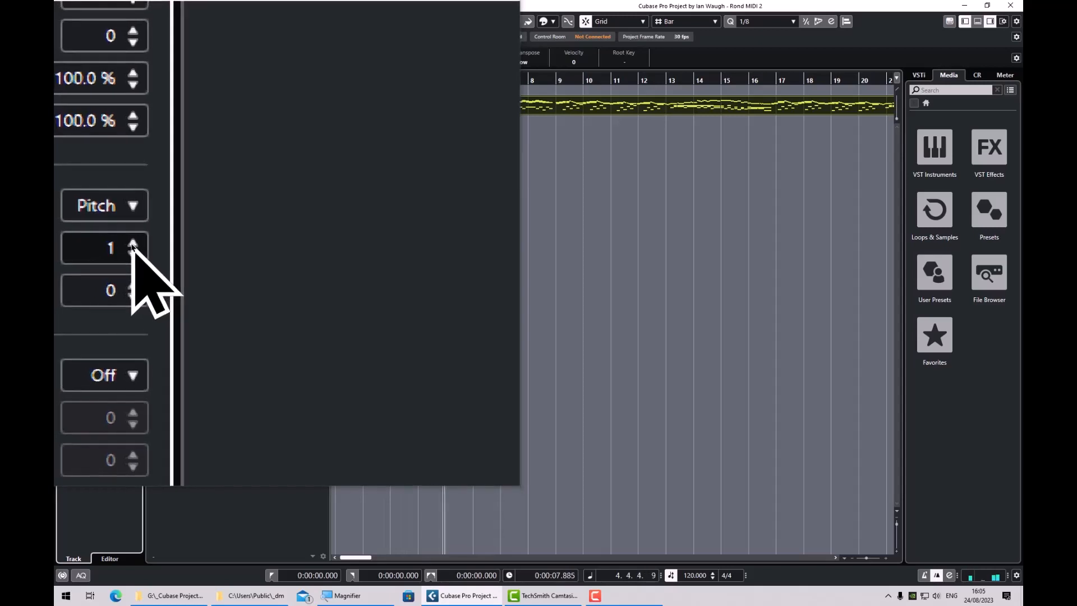
left_click(131, 245)
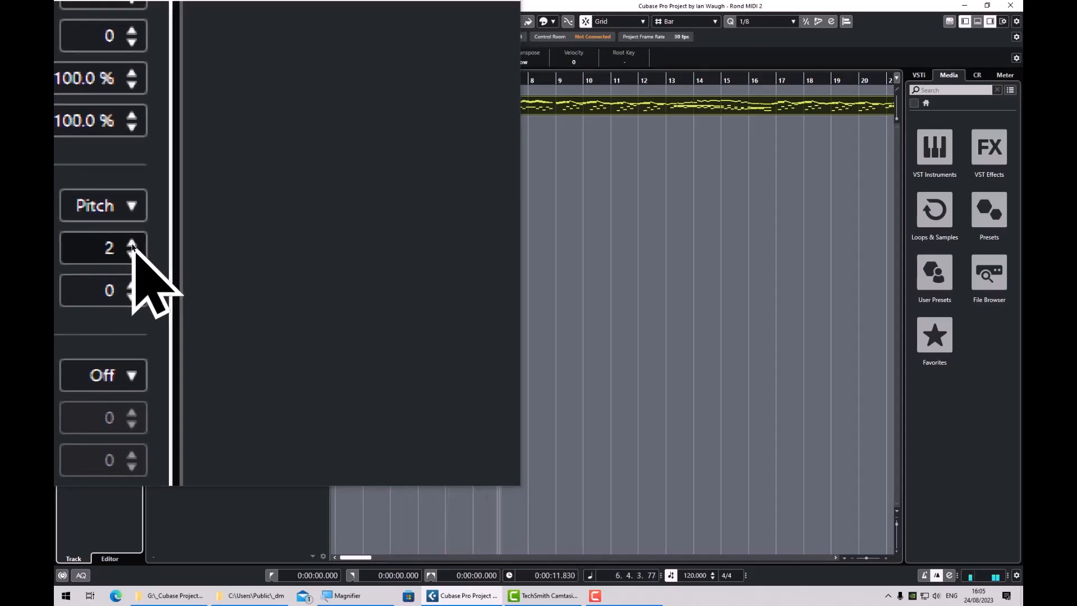
left_click(132, 244)
left_click(131, 244)
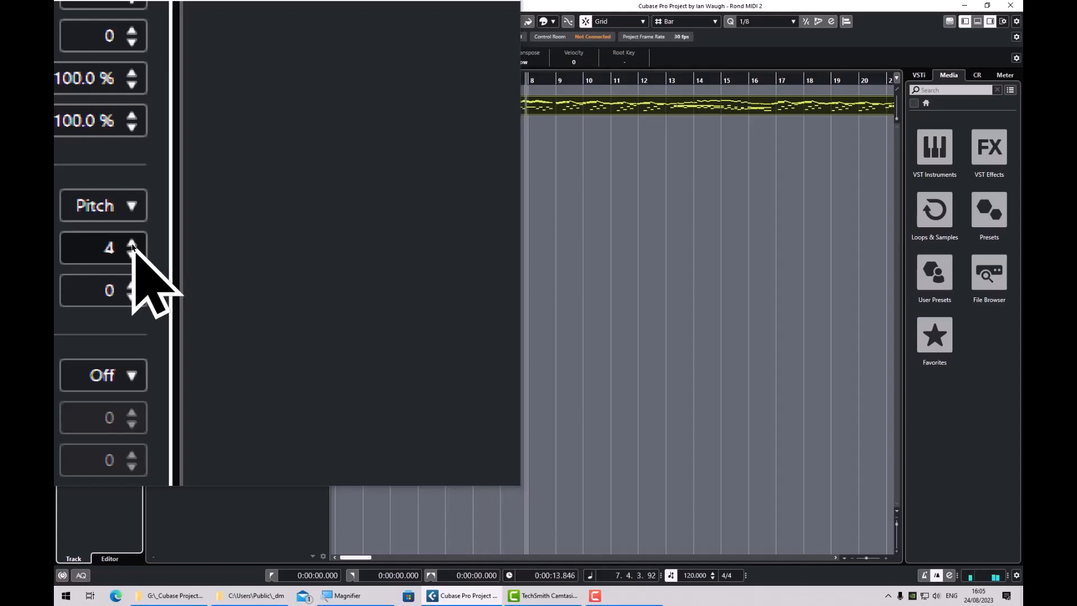
left_click(131, 244)
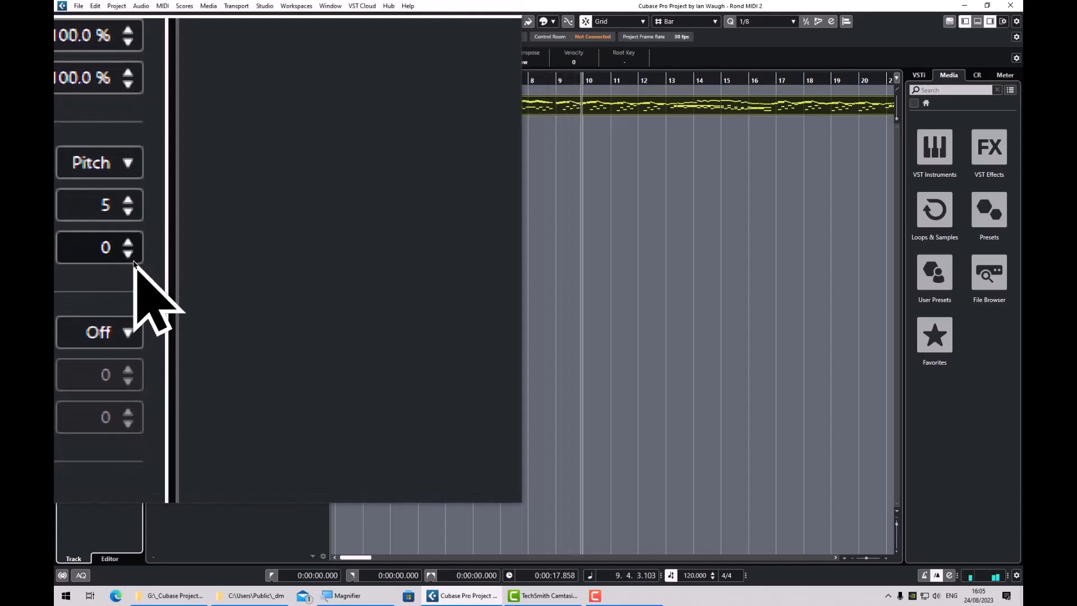
left_click(132, 258)
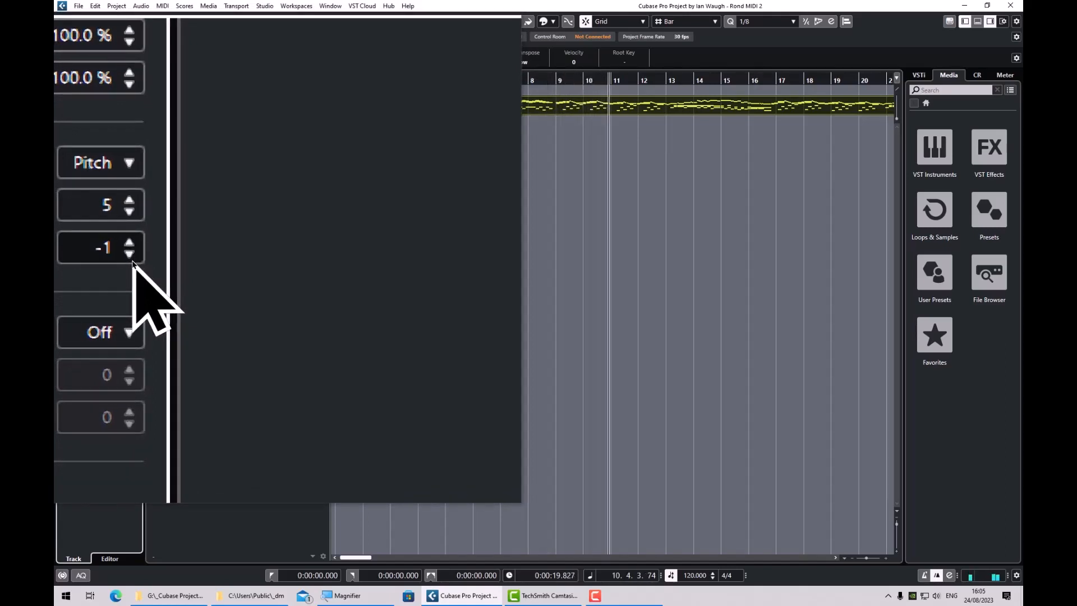
left_click(133, 259)
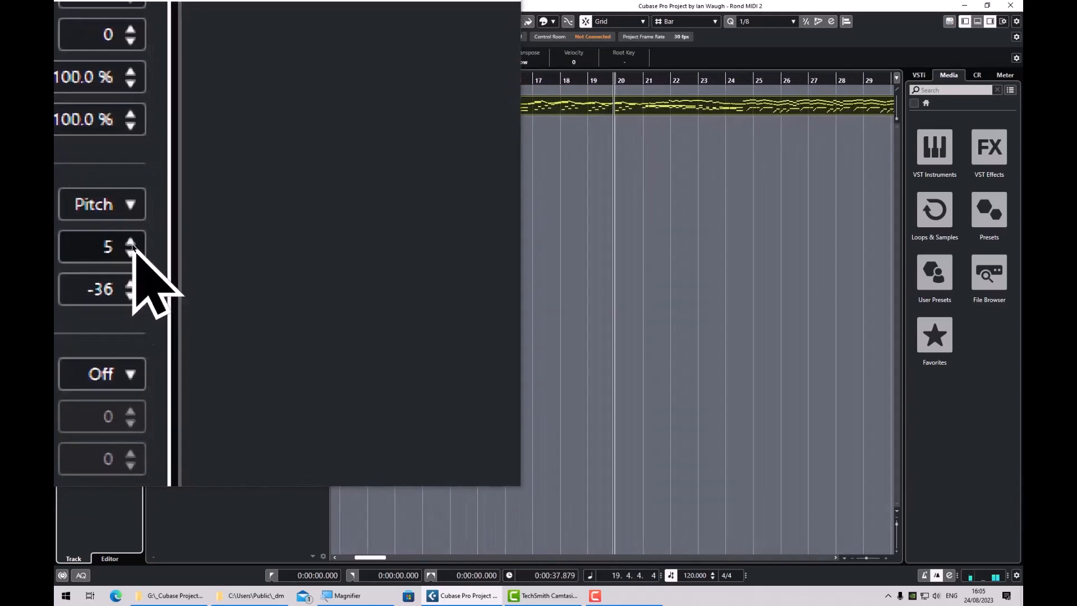
Raise the Random 1 maximum pitch value above 23 during playback.
left_click(133, 245)
left_click(132, 245)
left_click(132, 246)
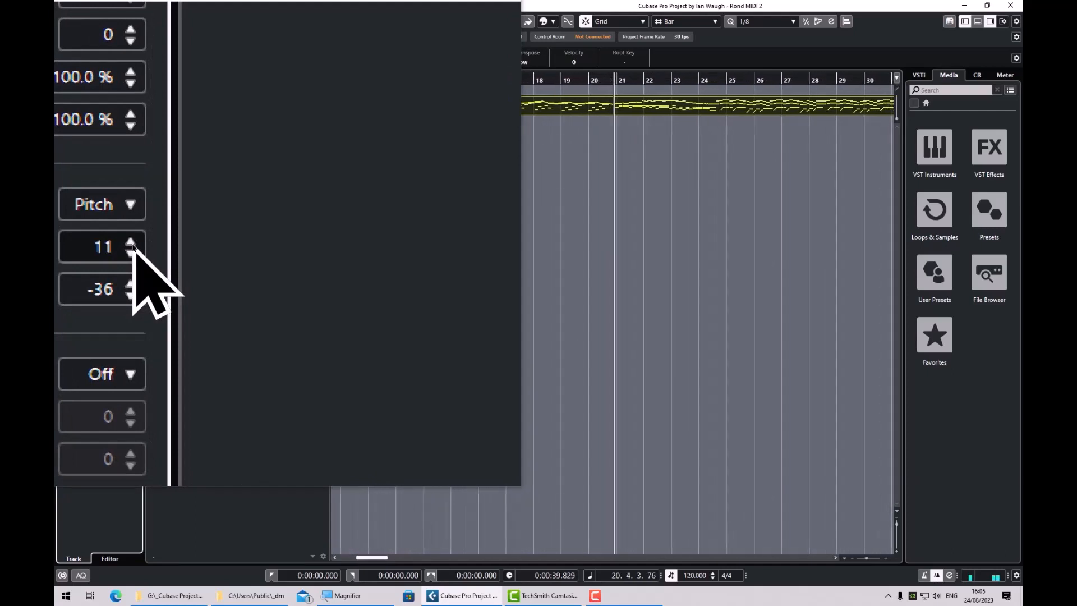
left_click(132, 246)
left_click(132, 246)
left_click(132, 246)
left_click(132, 246)
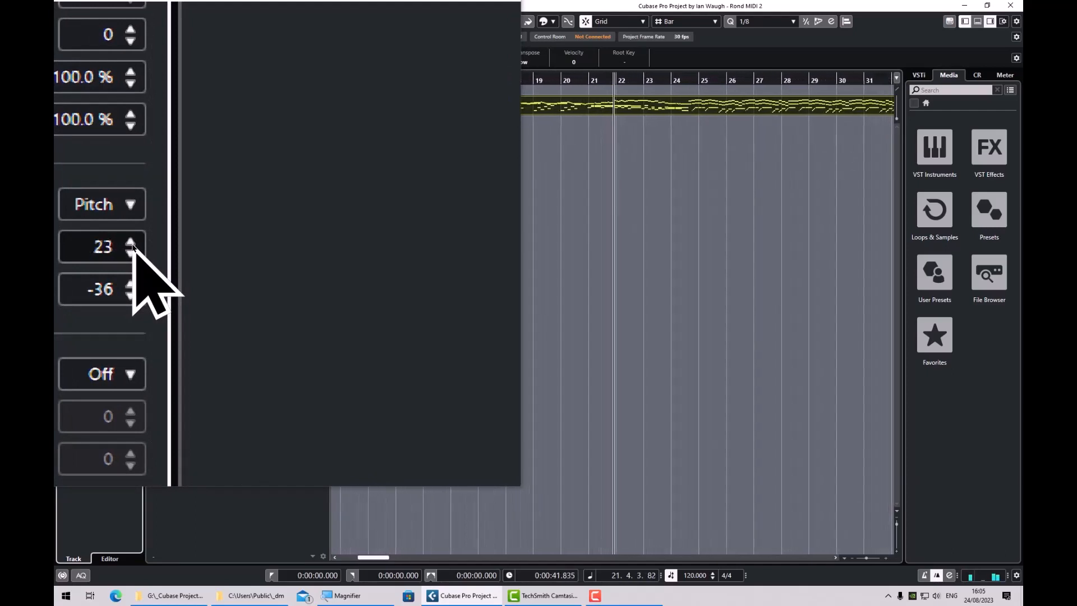
left_click(133, 246)
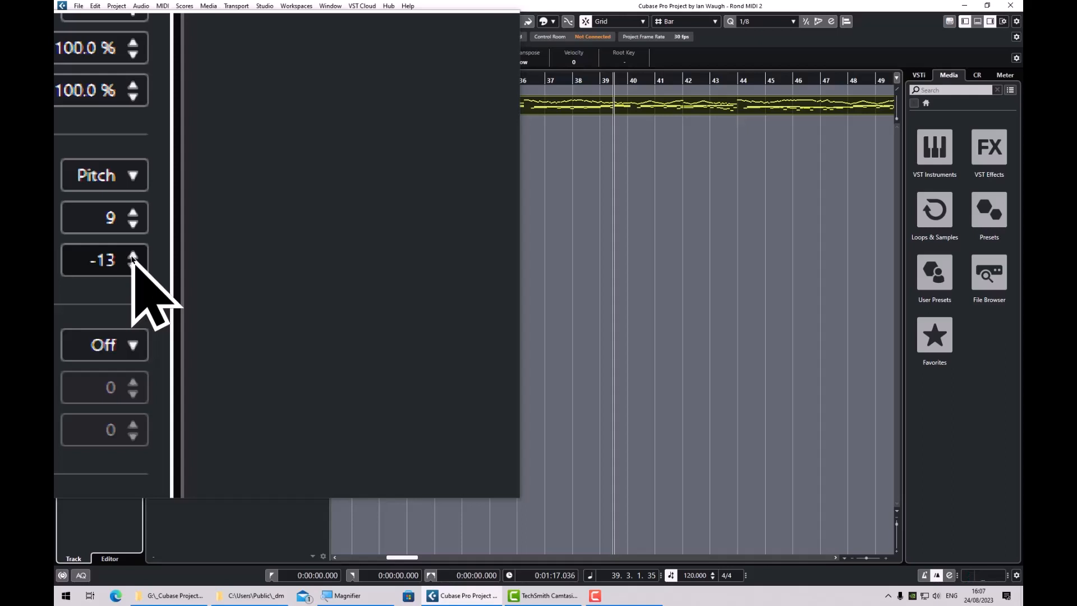
Narrow the Random 1 pitch range to a maximum of 2 and a minimum of -1.
scroll(131, 245, "down", 7)
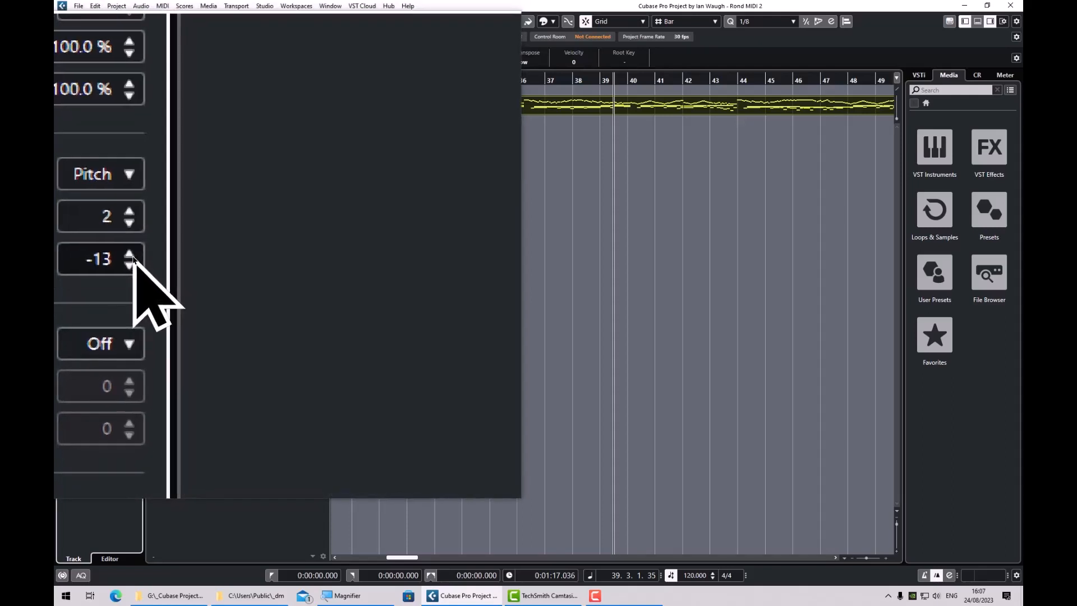
scroll(132, 259, "up", 12)
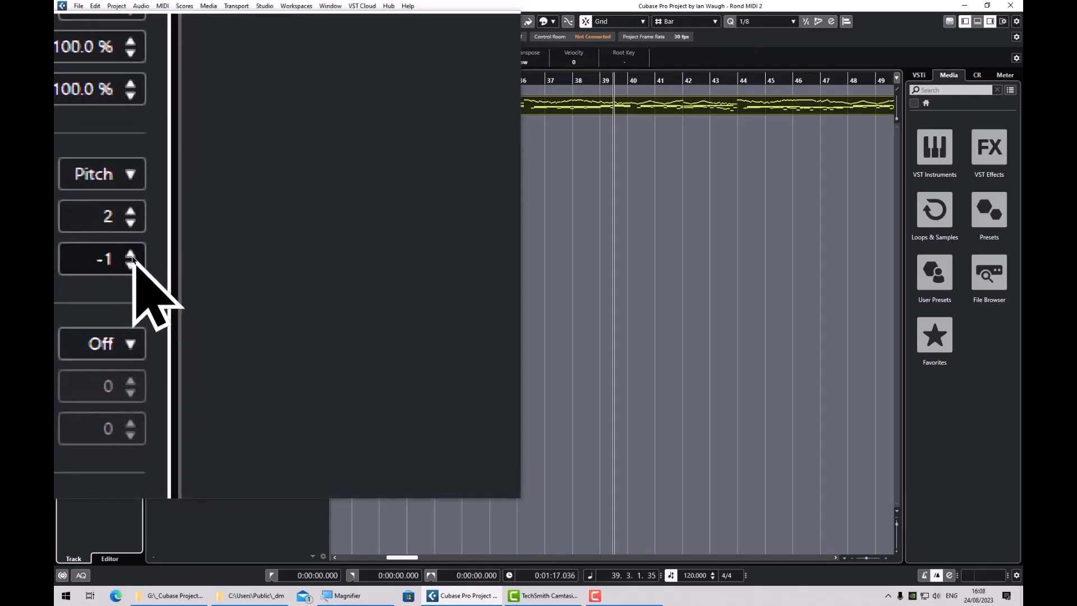